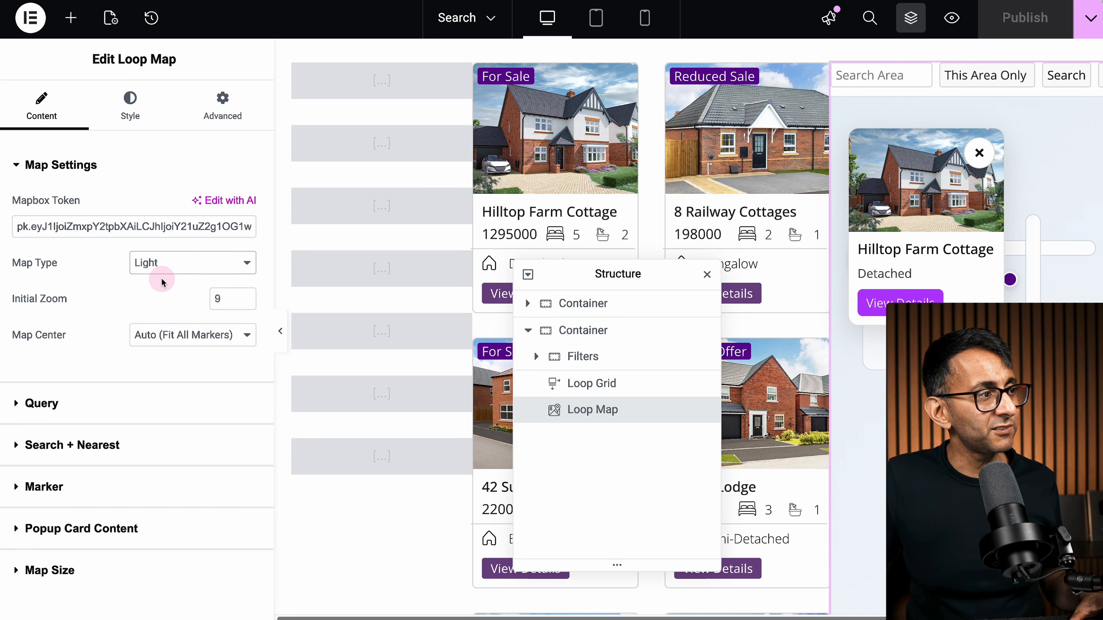
Step: Keep the Light map style and all-markers map centre, then expand the Query section
{"action": "left_click", "coordinate": [184, 266]}
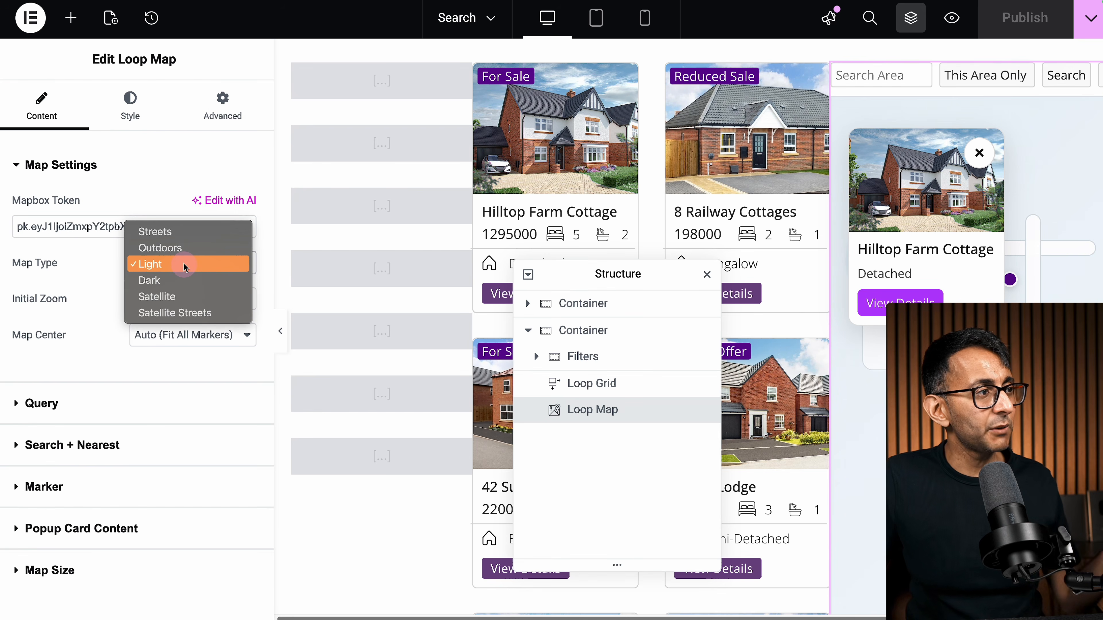
{"action": "left_click", "coordinate": [97, 283]}
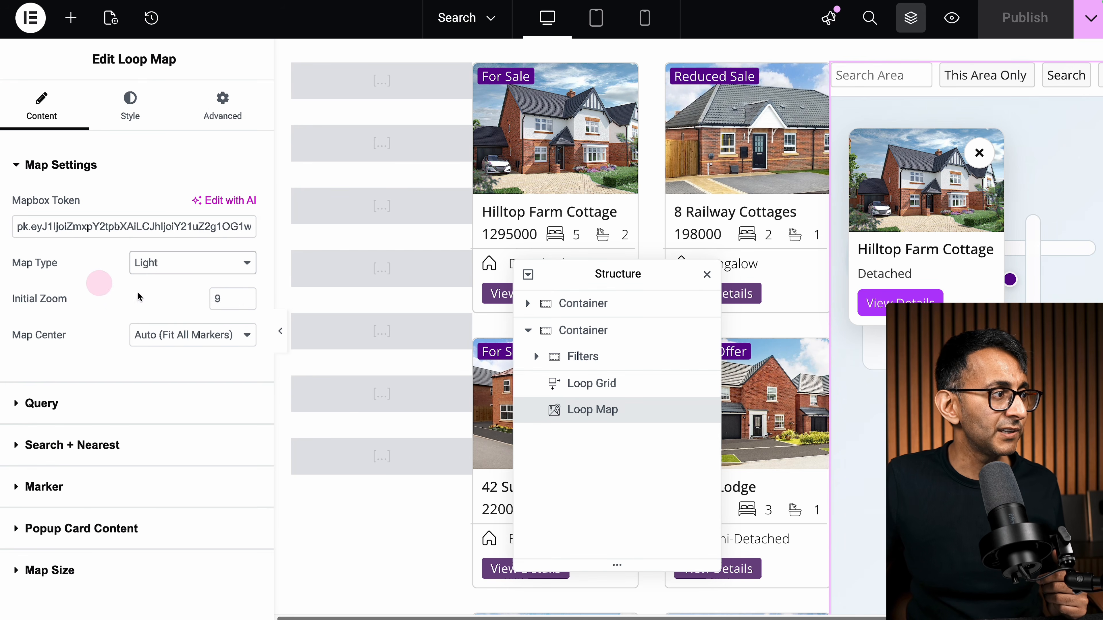
{"action": "left_click", "coordinate": [222, 340]}
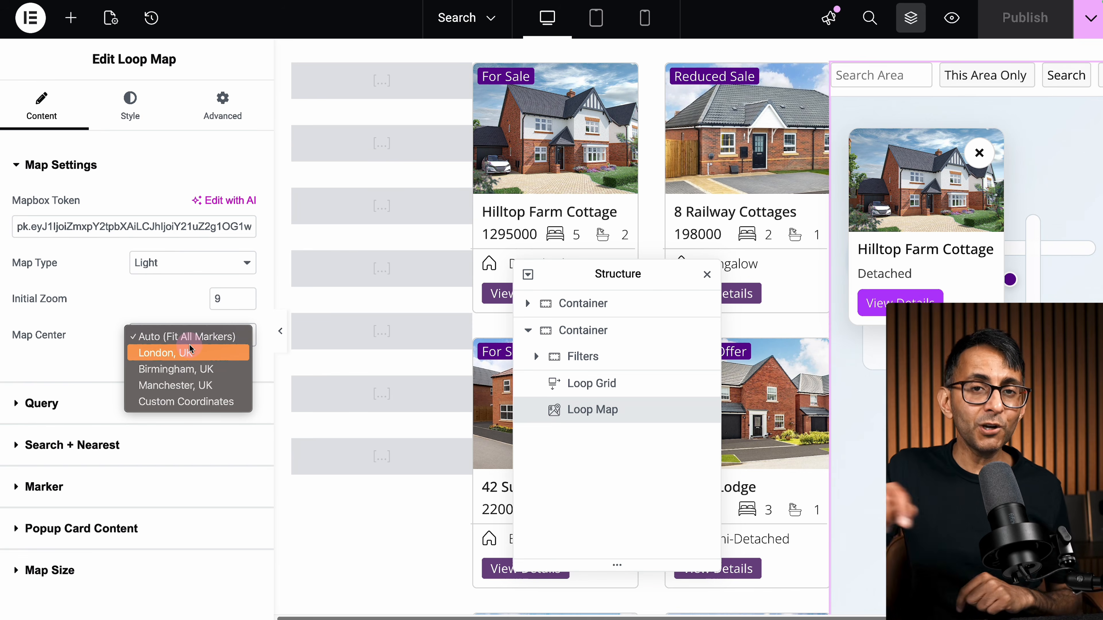
{"action": "left_click", "coordinate": [67, 358]}
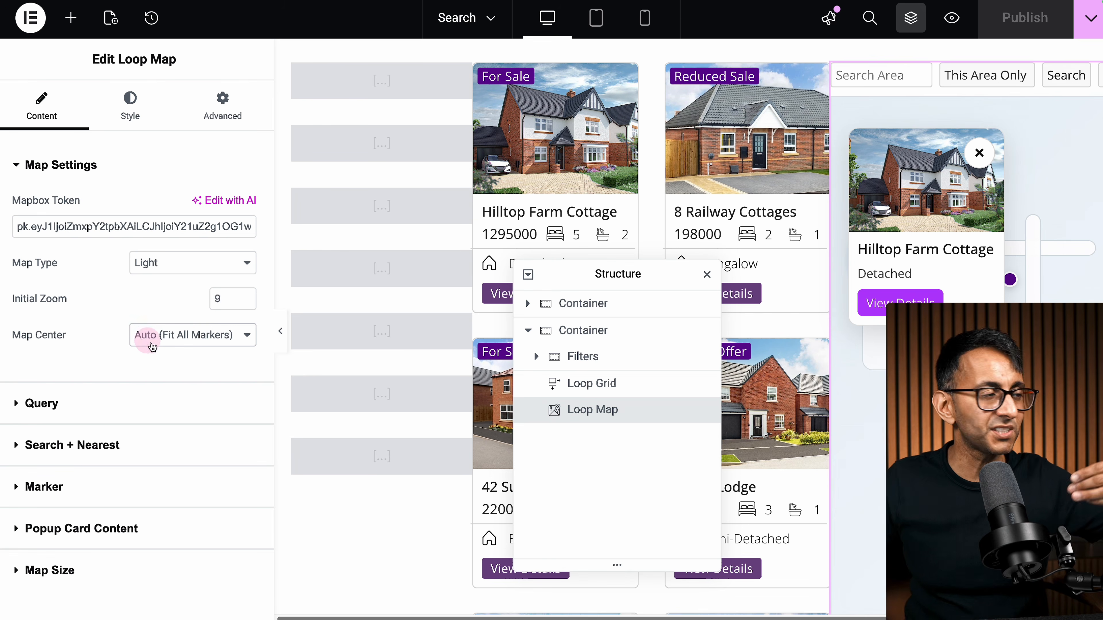
{"action": "left_click", "coordinate": [143, 402]}
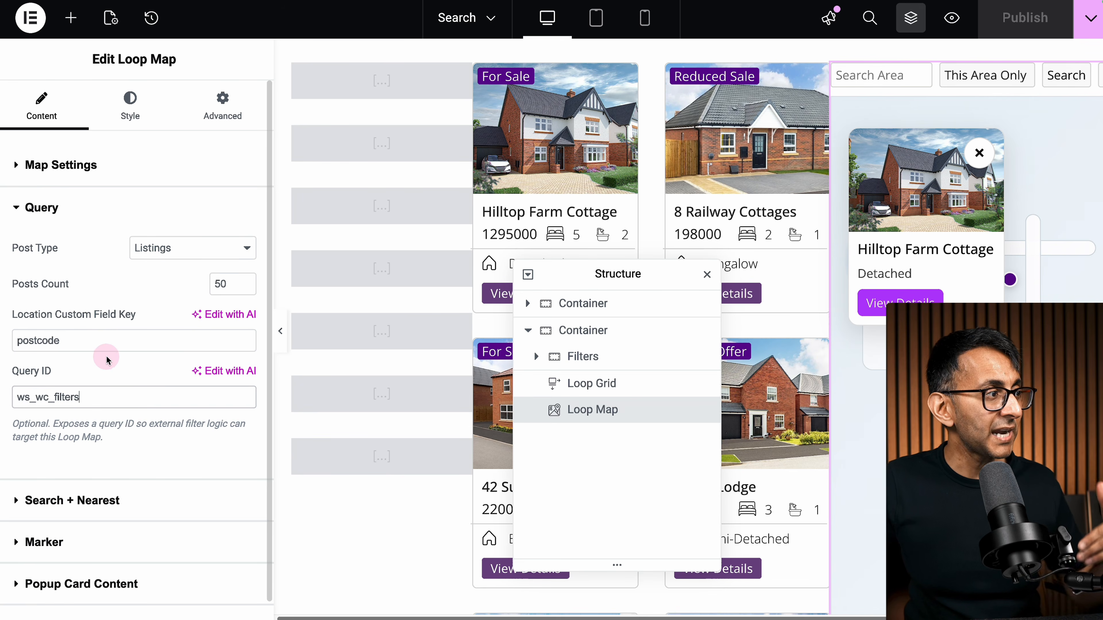
Step: Verify the Query uses postcode location key, Listings post type and 50 posts
{"action": "left_click", "coordinate": [109, 343]}
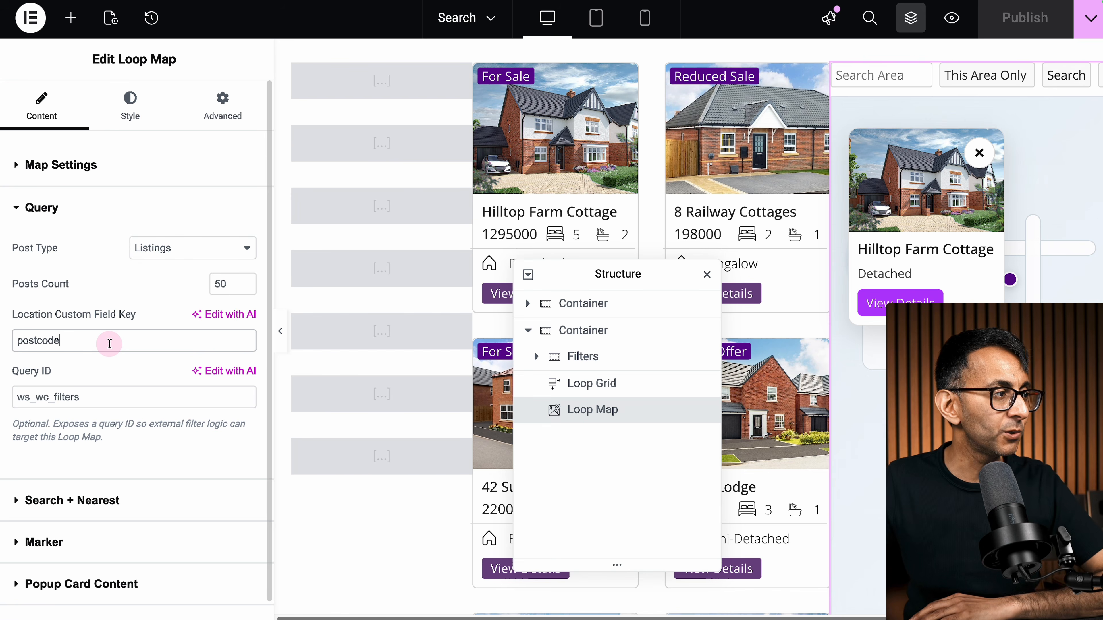
{"action": "left_click", "coordinate": [179, 262]}
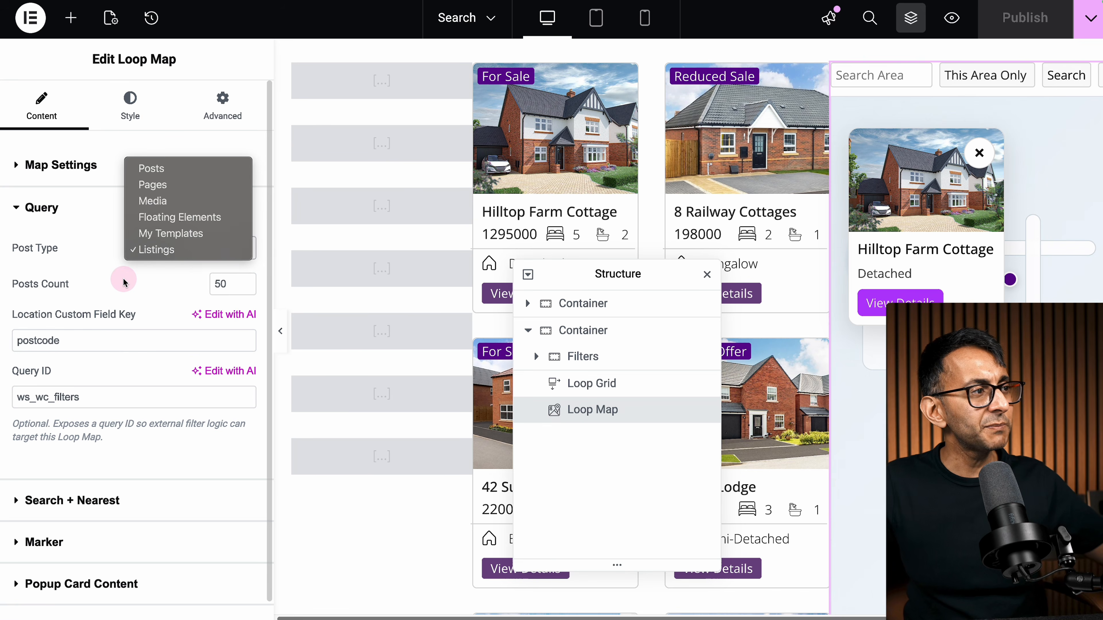
{"action": "left_click", "coordinate": [124, 283]}
{"action": "left_click", "coordinate": [237, 289]}
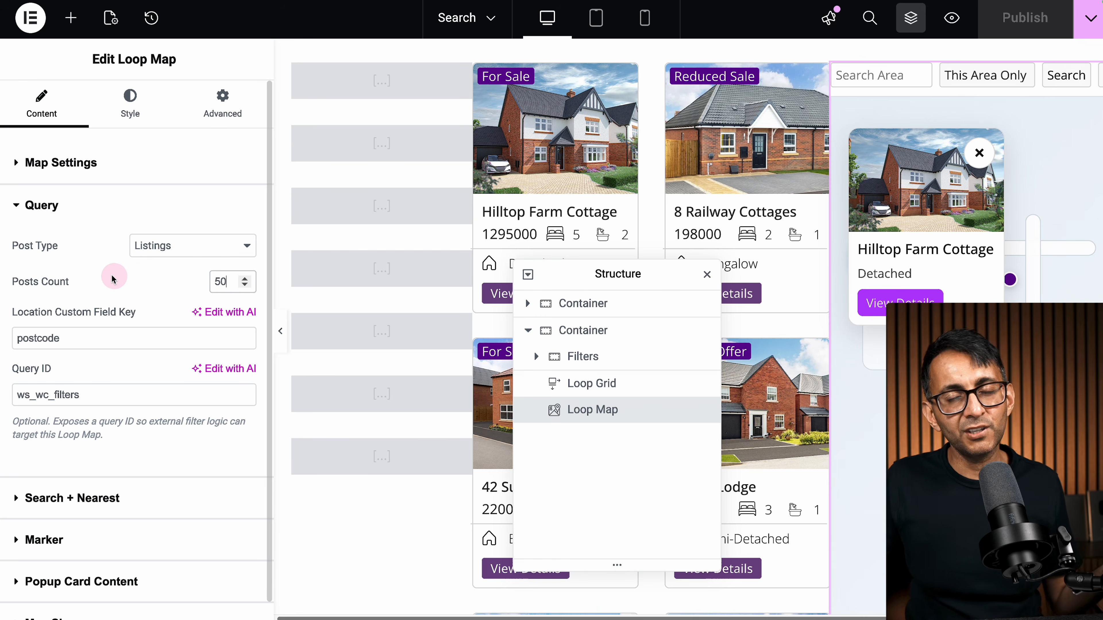
{"action": "scroll", "coordinate": [172, 485], "scroll_direction": "down", "scroll_amount": 1}
{"action": "left_click", "coordinate": [171, 480]}
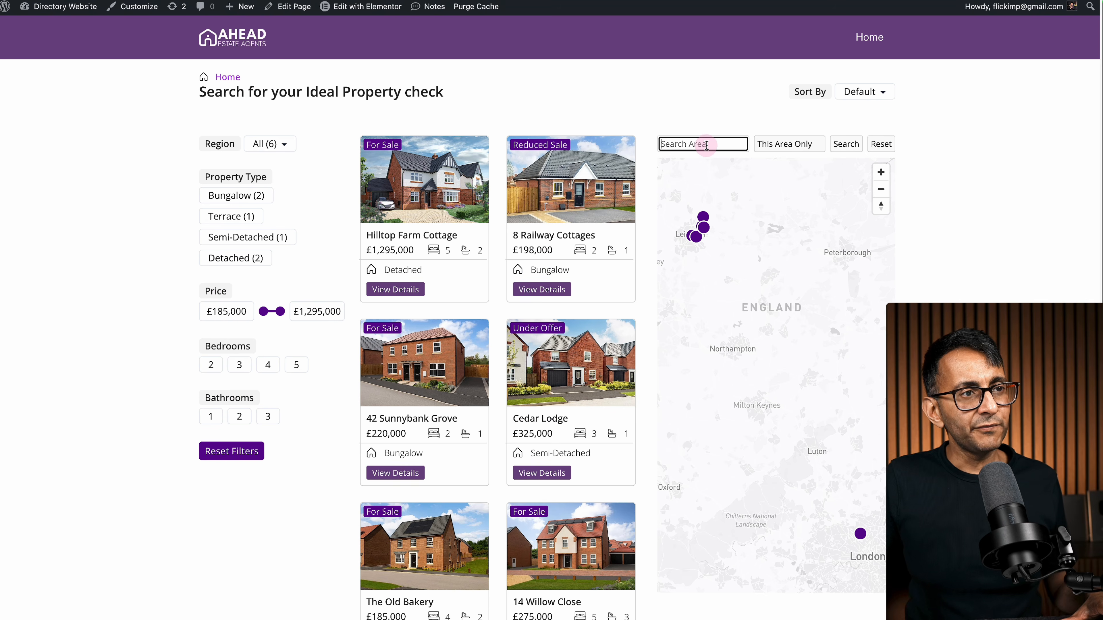
Step: Search the live page's area field for Syston
{"action": "left_click", "coordinate": [709, 145]}
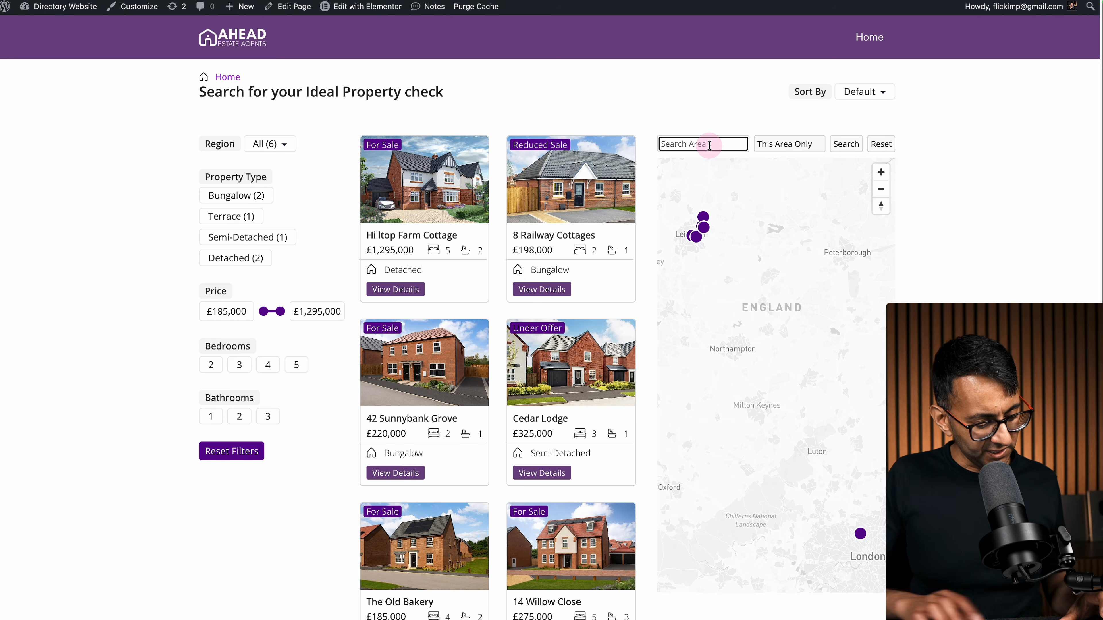
{"action": "type", "text": "Syston"}
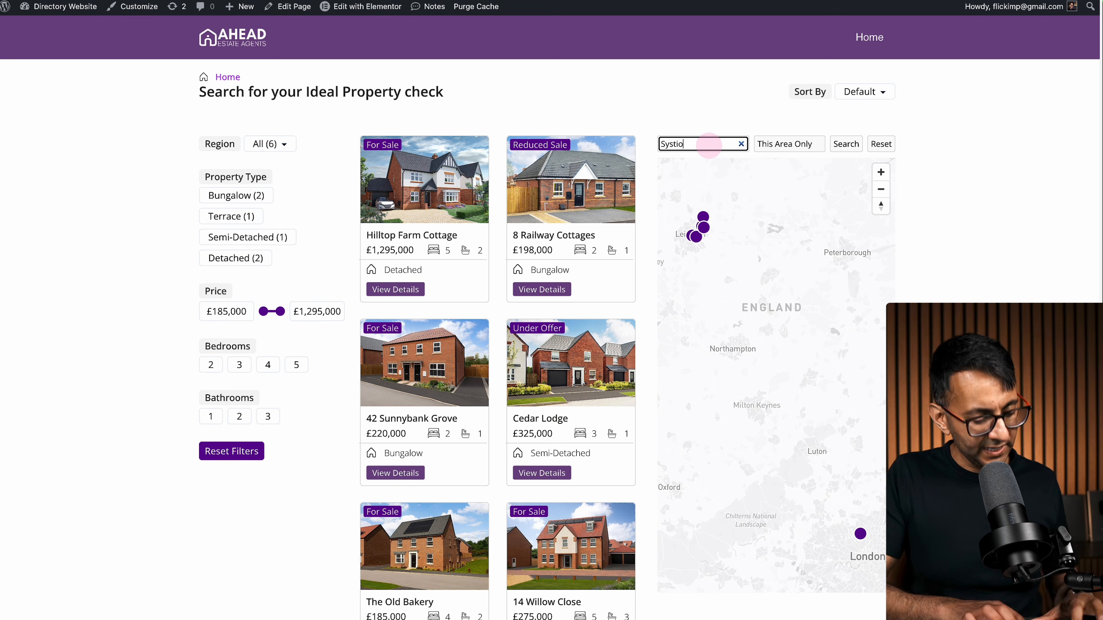
{"action": "left_click", "coordinate": [850, 145]}
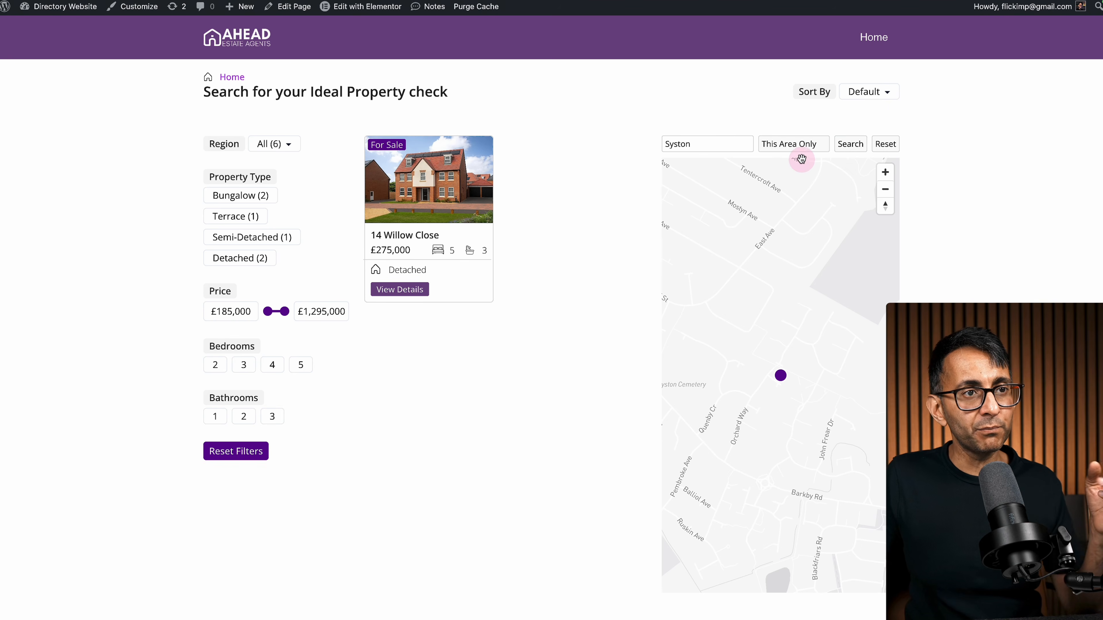
Step: Rerun the Syston search with a 5 mi radius, then 100 mi
{"action": "left_click", "coordinate": [798, 150]}
{"action": "left_click", "coordinate": [775, 171]}
{"action": "left_click", "coordinate": [850, 147]}
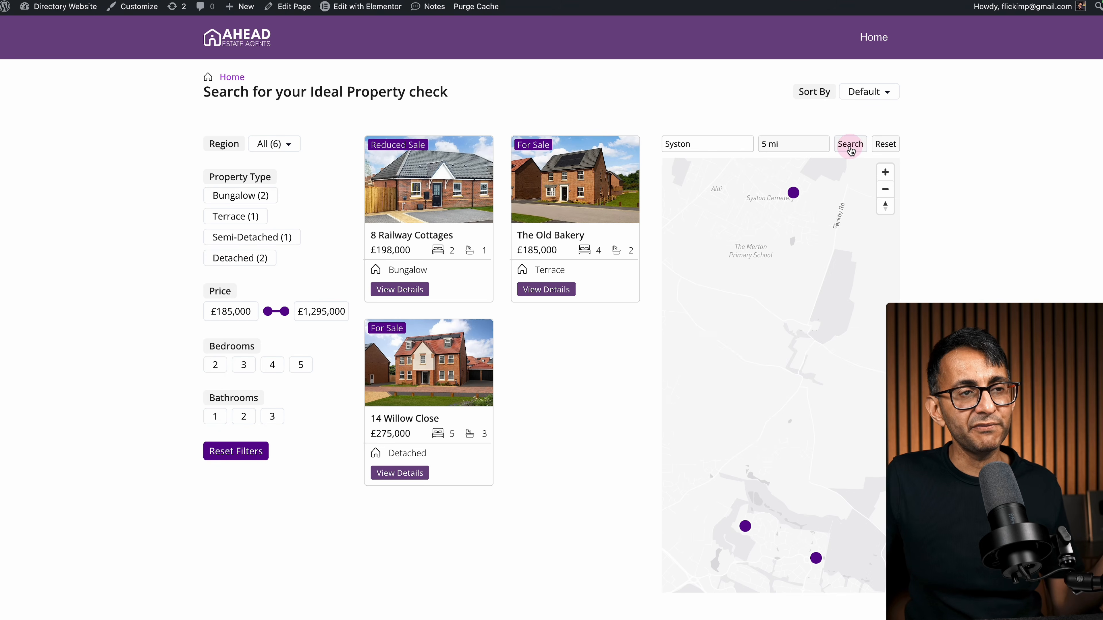
{"action": "left_click", "coordinate": [814, 144]}
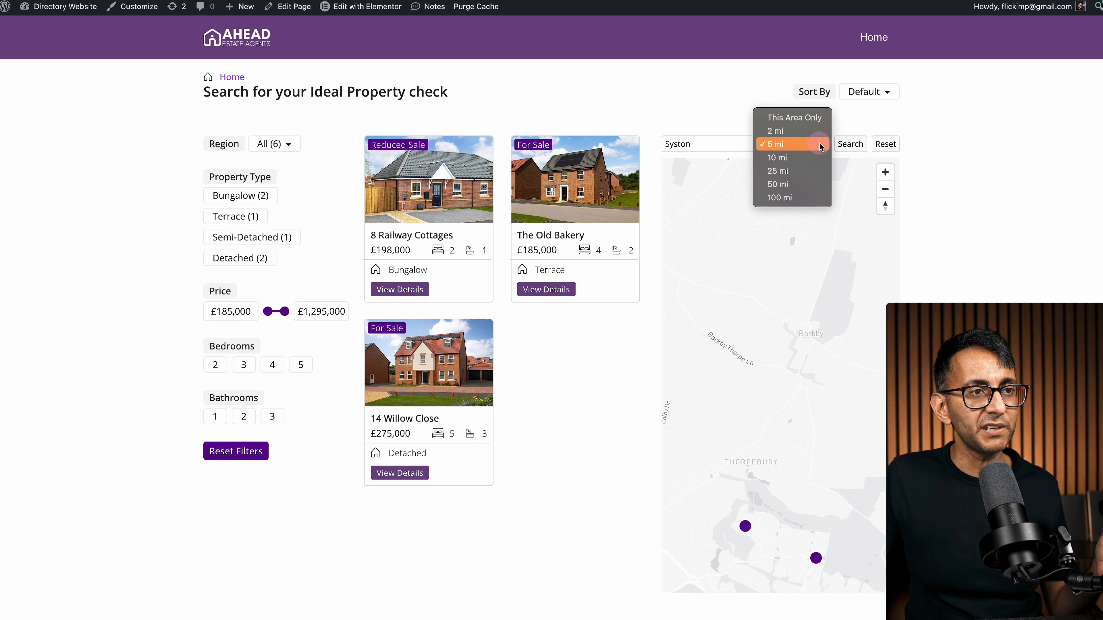
{"action": "left_click", "coordinate": [782, 197]}
{"action": "left_click", "coordinate": [850, 144]}
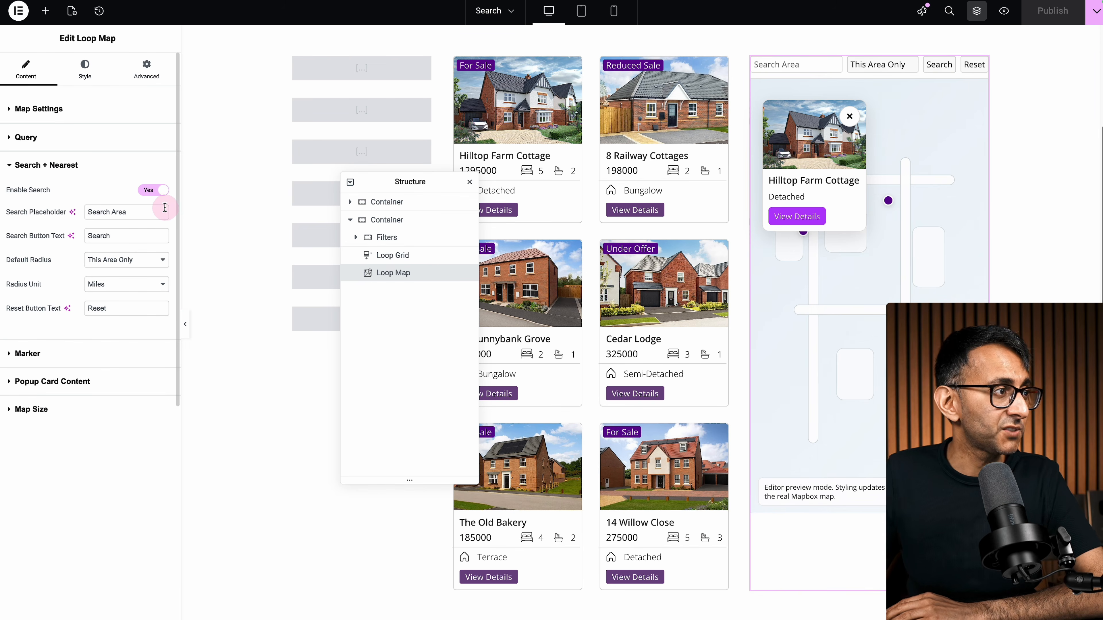
Step: Disable the Loop Map's search and set Selected Marker Colour to global purple #AB32FB
{"action": "left_click", "coordinate": [153, 190]}
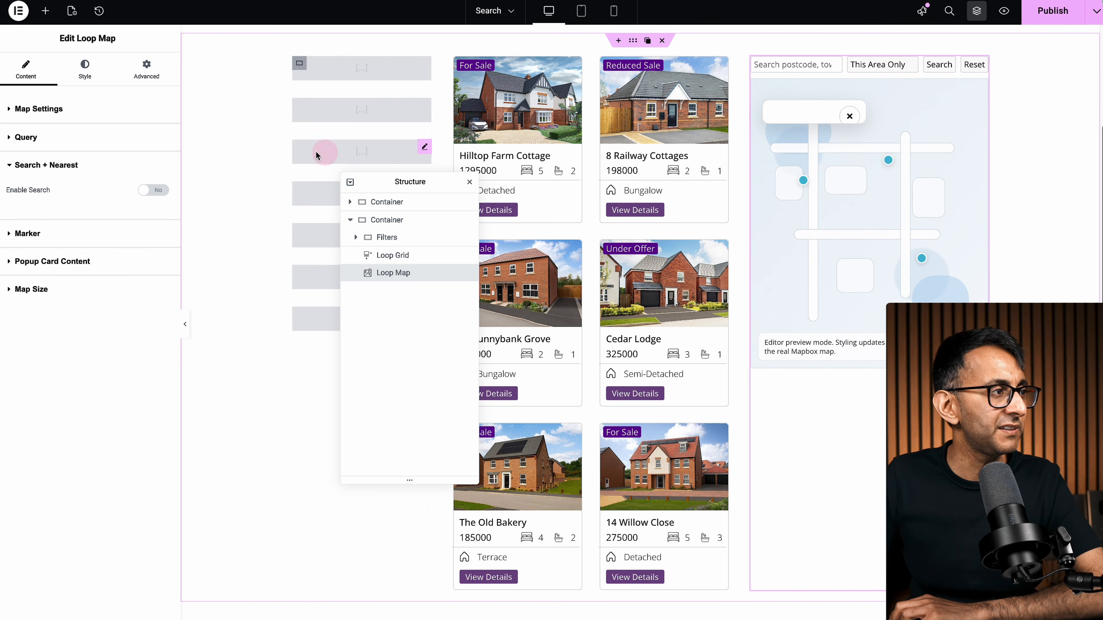
{"action": "left_click", "coordinate": [27, 233]}
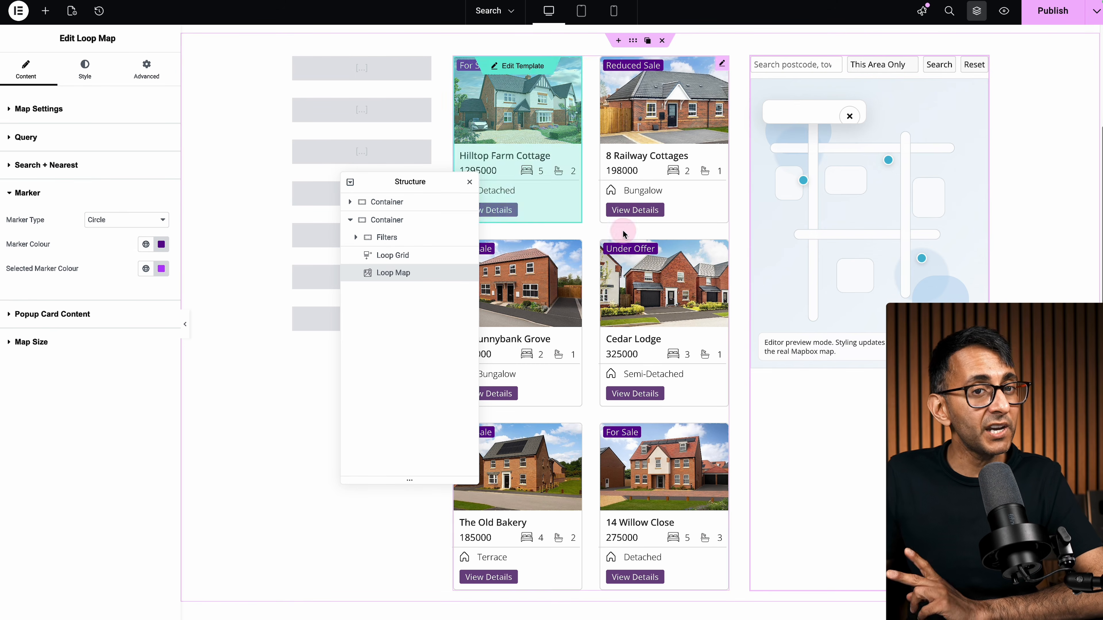
{"action": "left_click", "coordinate": [146, 269]}
{"action": "left_click", "coordinate": [91, 389]}
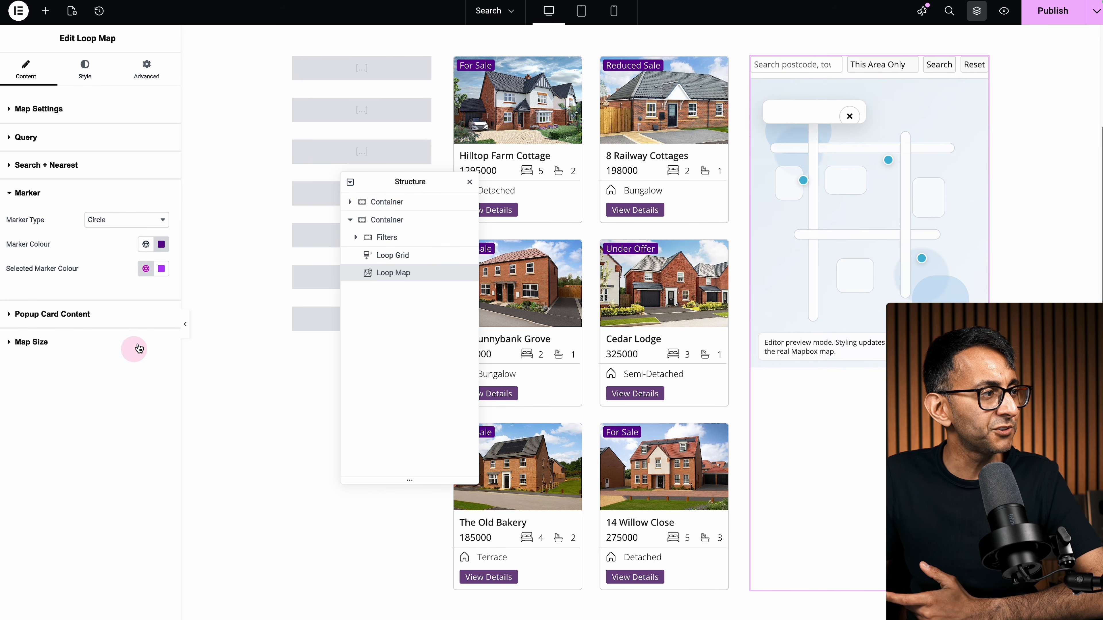
{"action": "left_click", "coordinate": [161, 269]}
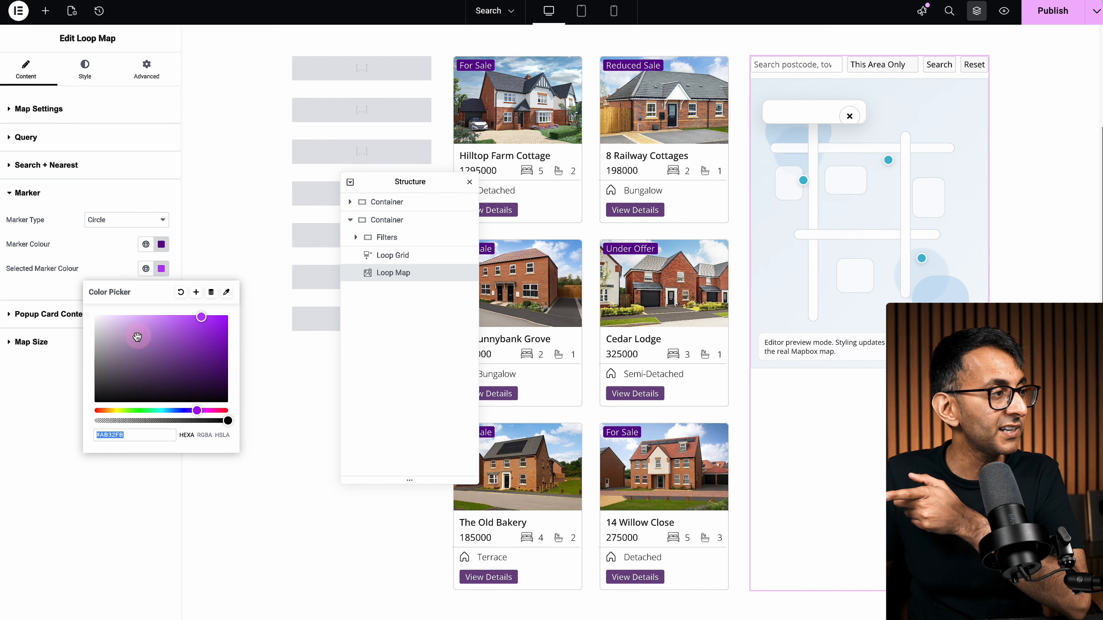
{"action": "left_click", "coordinate": [55, 463]}
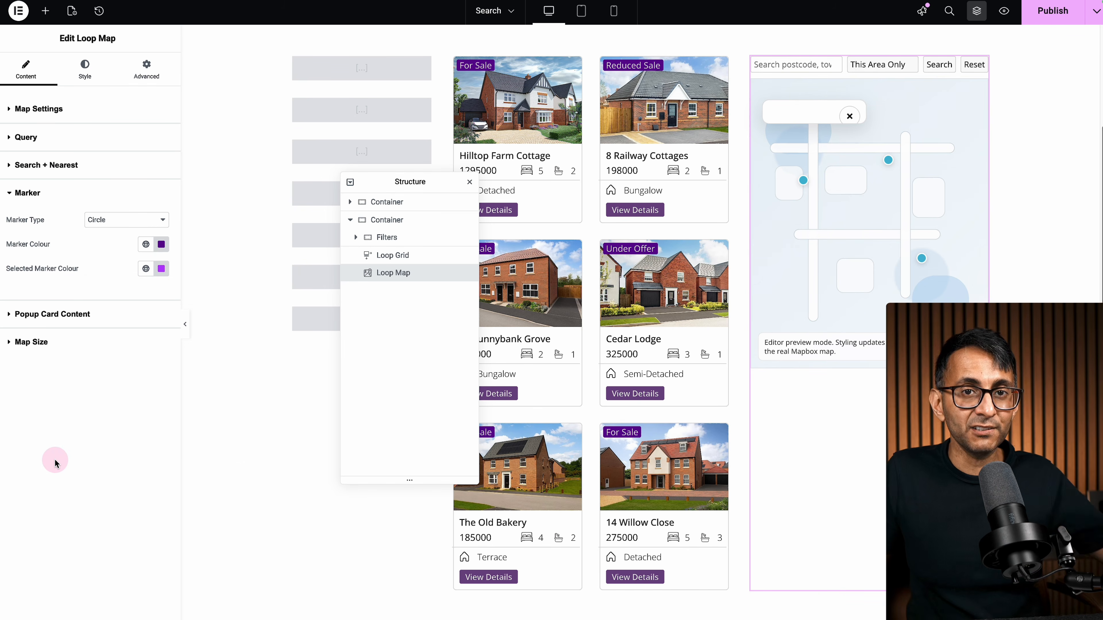
{"action": "left_click", "coordinate": [121, 220]}
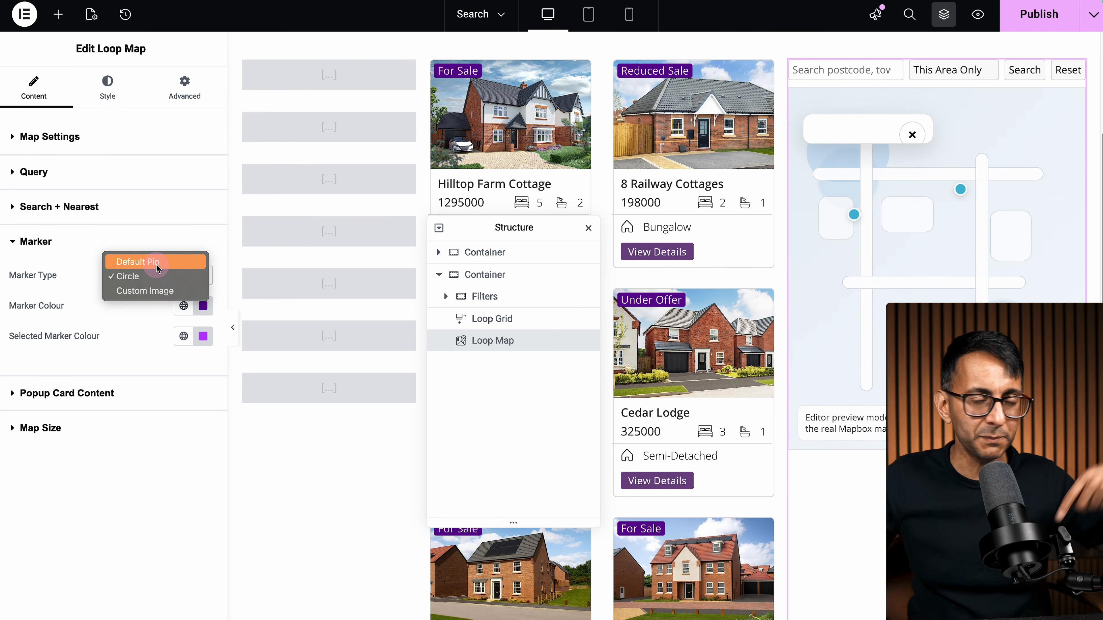
Step: Set Marker Type to Custom Image using home-svgrepo-com-1.svg from the Media Library
{"action": "left_click", "coordinate": [167, 290]}
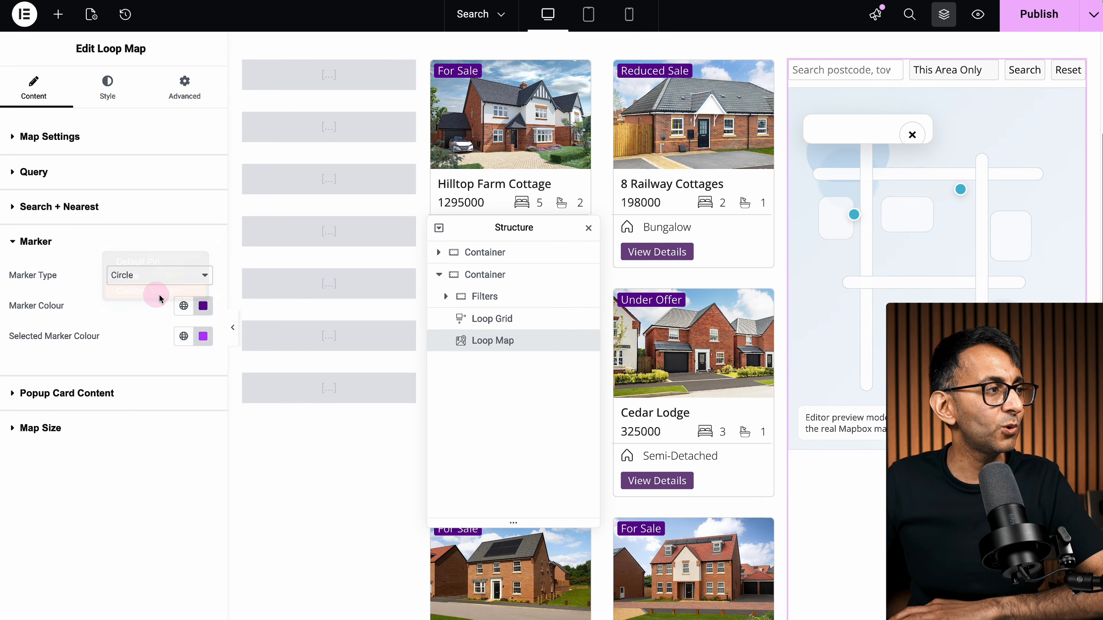
{"action": "left_click", "coordinate": [165, 434]}
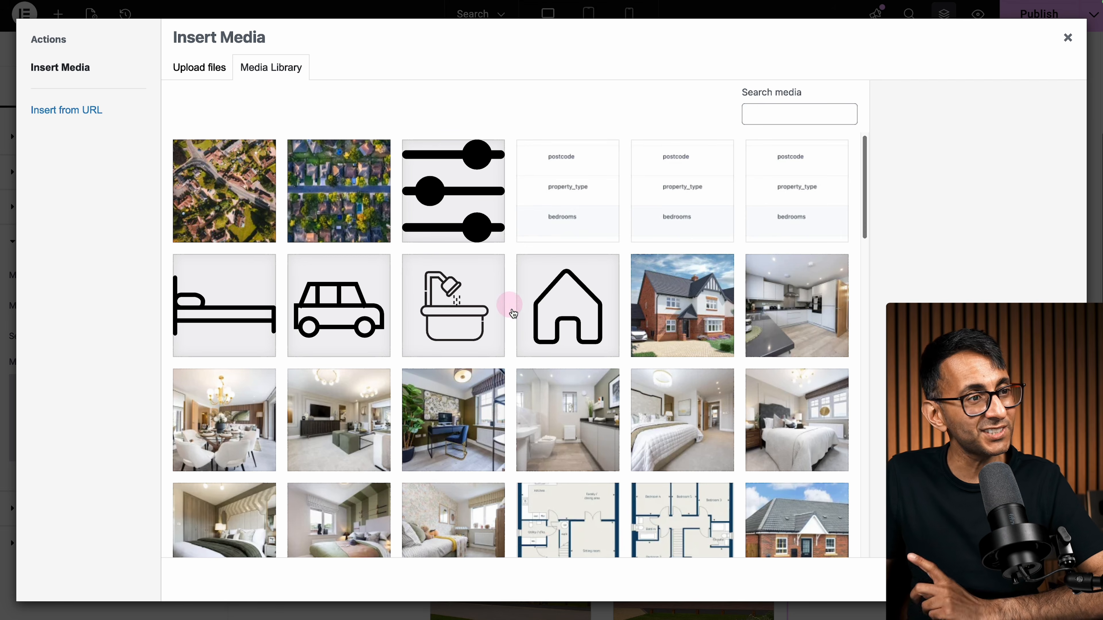
{"action": "left_click", "coordinate": [543, 313]}
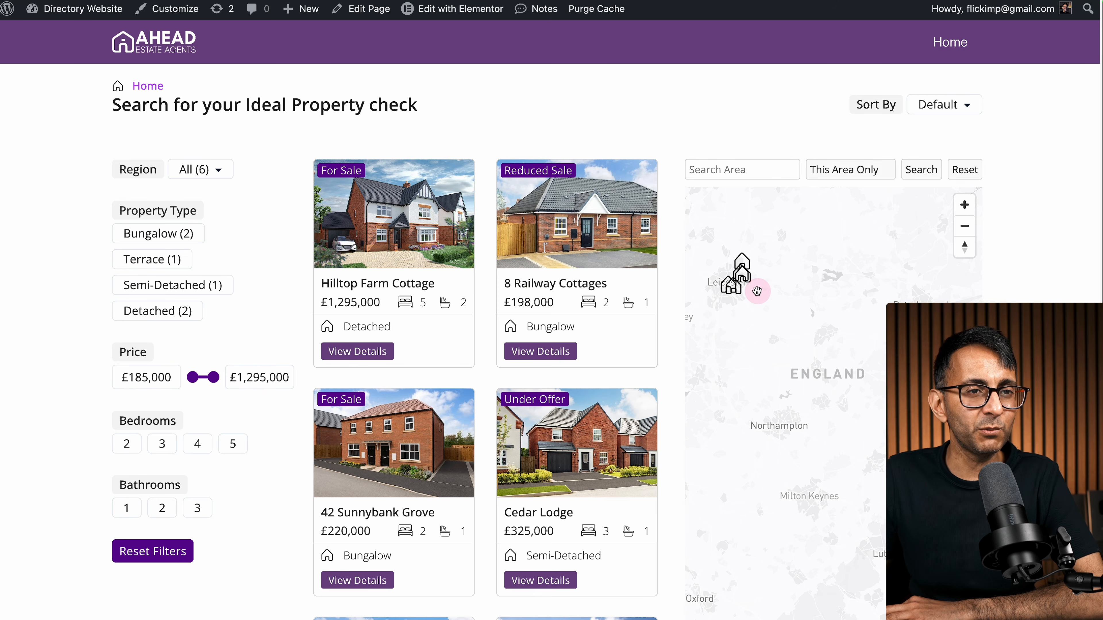
Step: Filter the live listings to the Leicester region and pan the map across the house markers
{"action": "left_click", "coordinate": [212, 169]}
{"action": "left_click", "coordinate": [212, 218]}
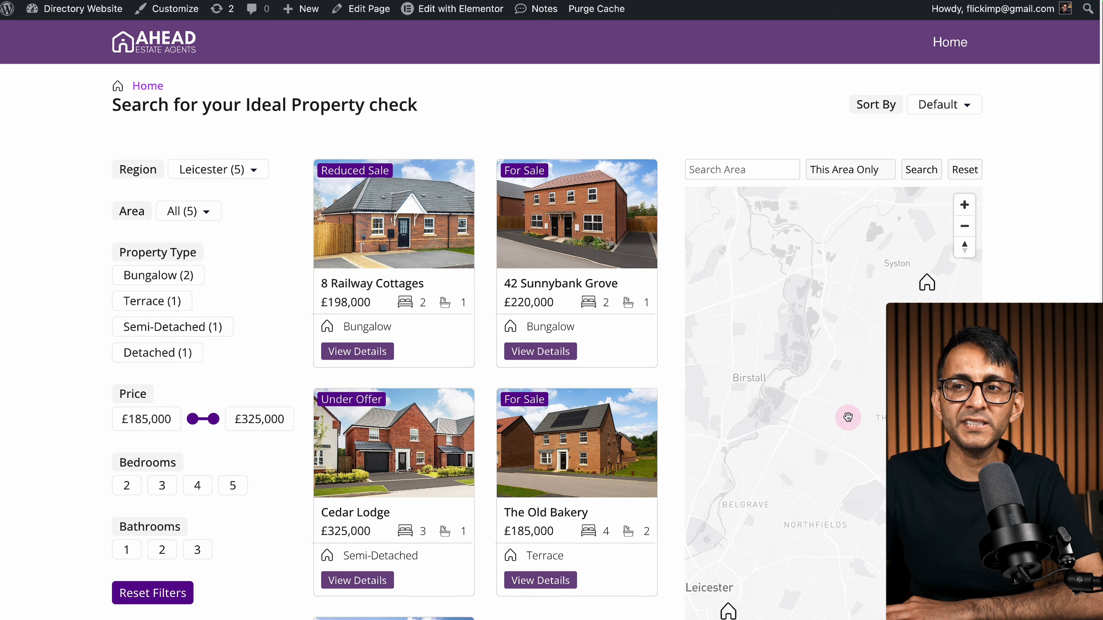
{"action": "left_click_drag", "start_coordinate": [848, 418], "coordinate": [783, 309]}
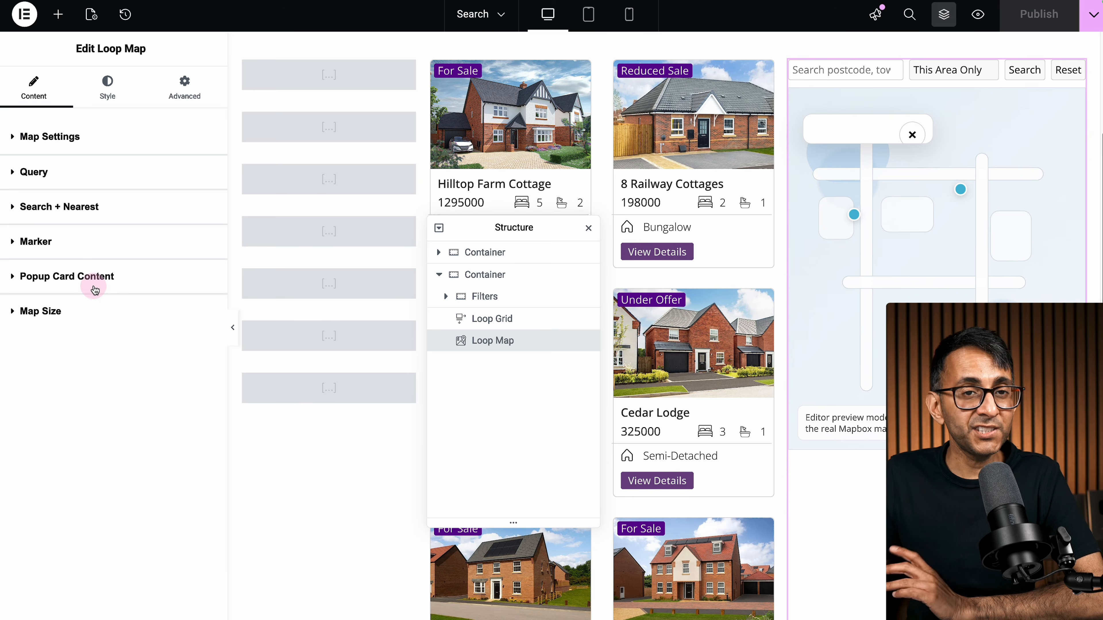
{"action": "left_click", "coordinate": [96, 289]}
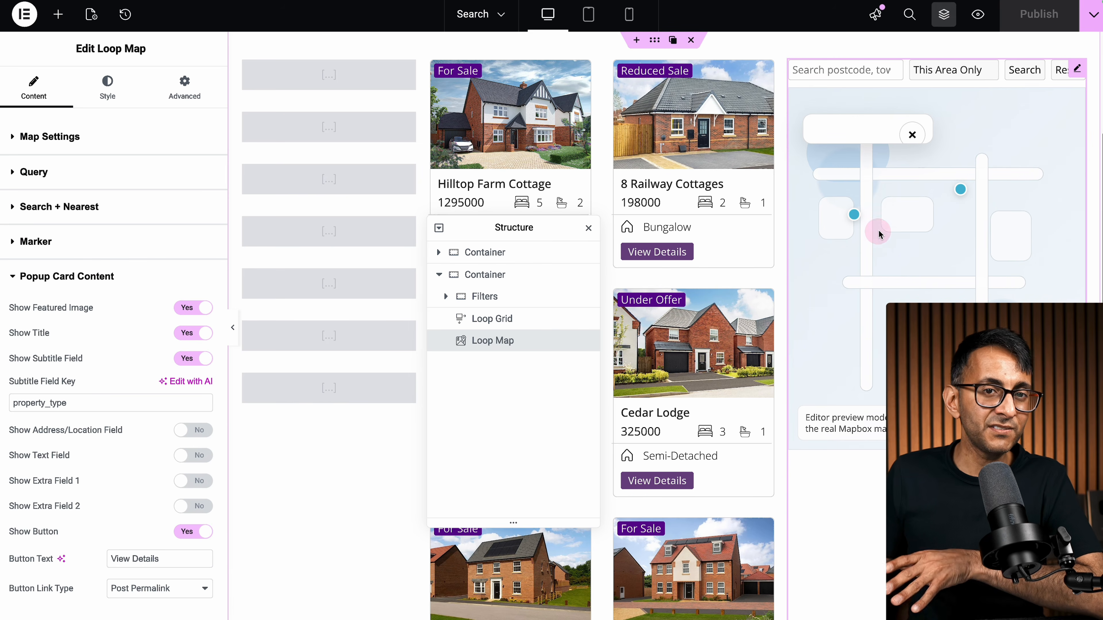
Step: Turn on Show Address/Location and toggle Show Text Field on and off, leaving it off
{"action": "scroll", "coordinate": [84, 395], "scroll_direction": "down", "scroll_amount": 1}
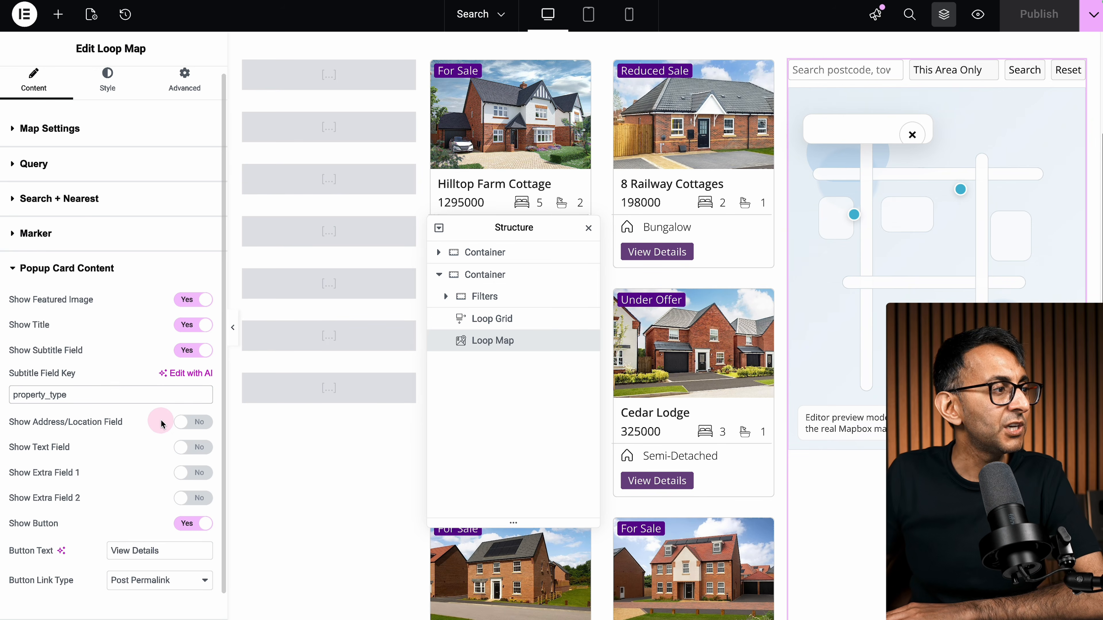
{"action": "scroll", "coordinate": [178, 420], "scroll_direction": "down", "scroll_amount": 1}
{"action": "left_click", "coordinate": [197, 410]}
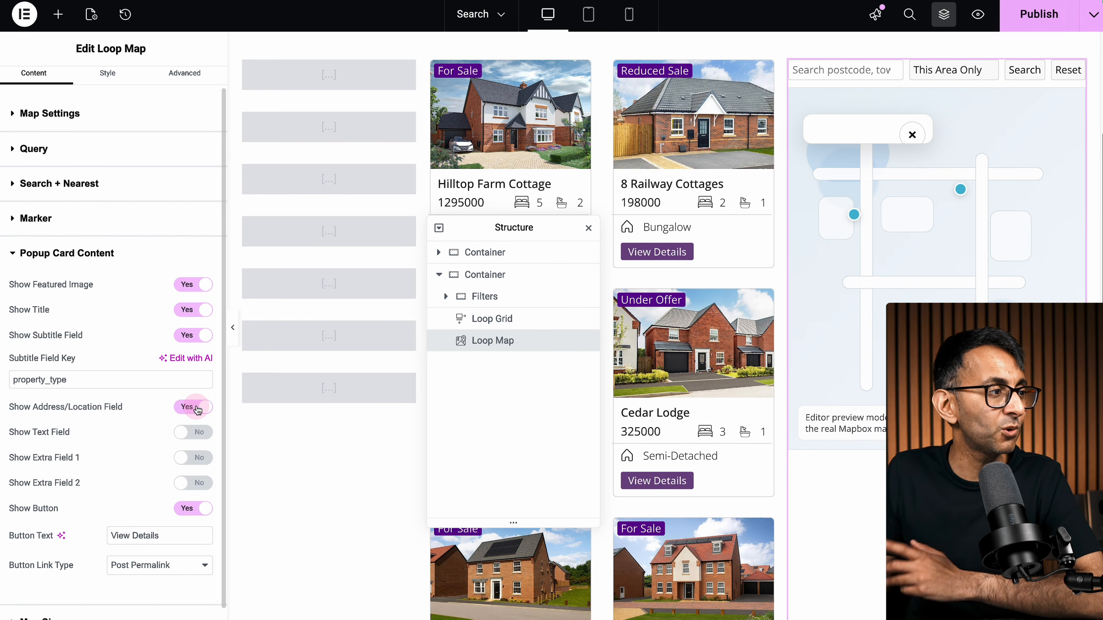
{"action": "left_click", "coordinate": [197, 433]}
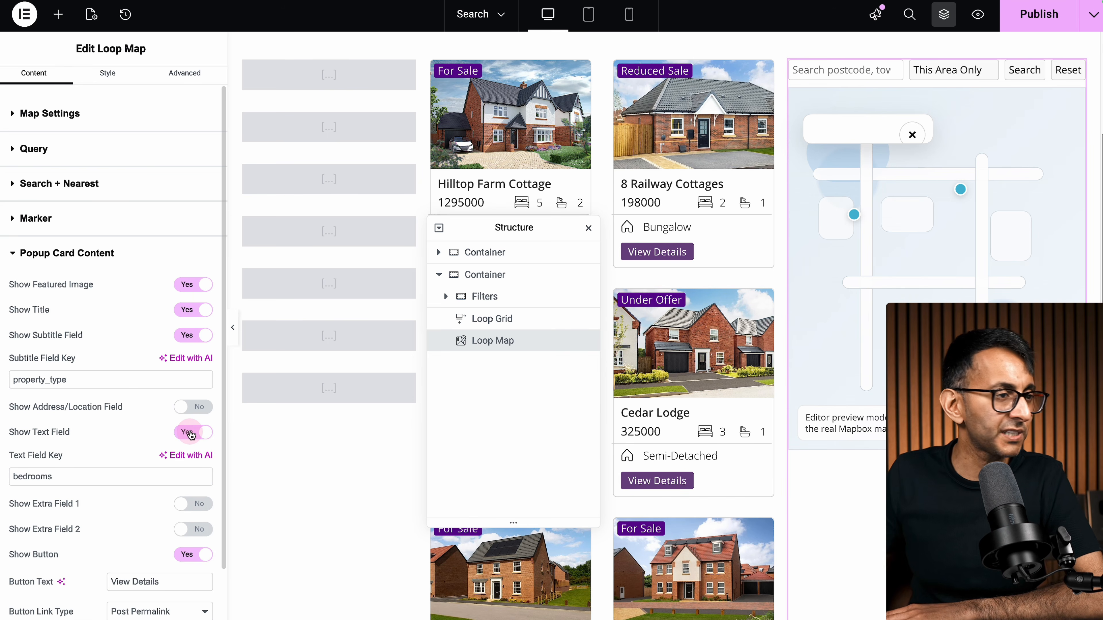
{"action": "left_click", "coordinate": [191, 434]}
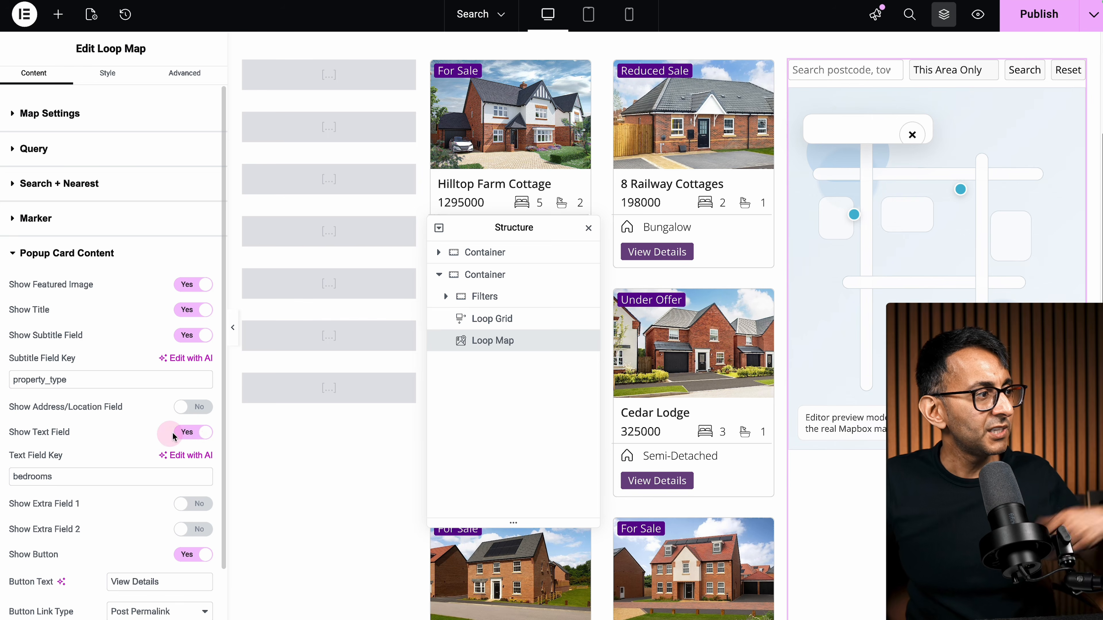
{"action": "left_click", "coordinate": [194, 436]}
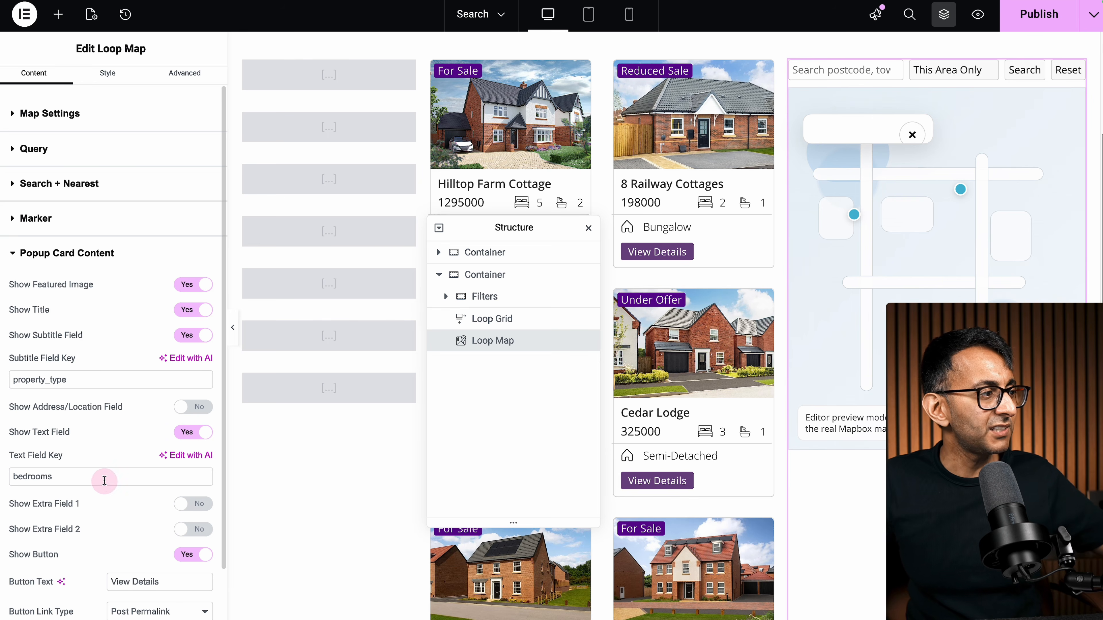
{"action": "left_click", "coordinate": [194, 439]}
Step: Check the Map Size settings: 100% width and 750 px height per device
{"action": "scroll", "coordinate": [173, 537], "scroll_direction": "down", "scroll_amount": 1}
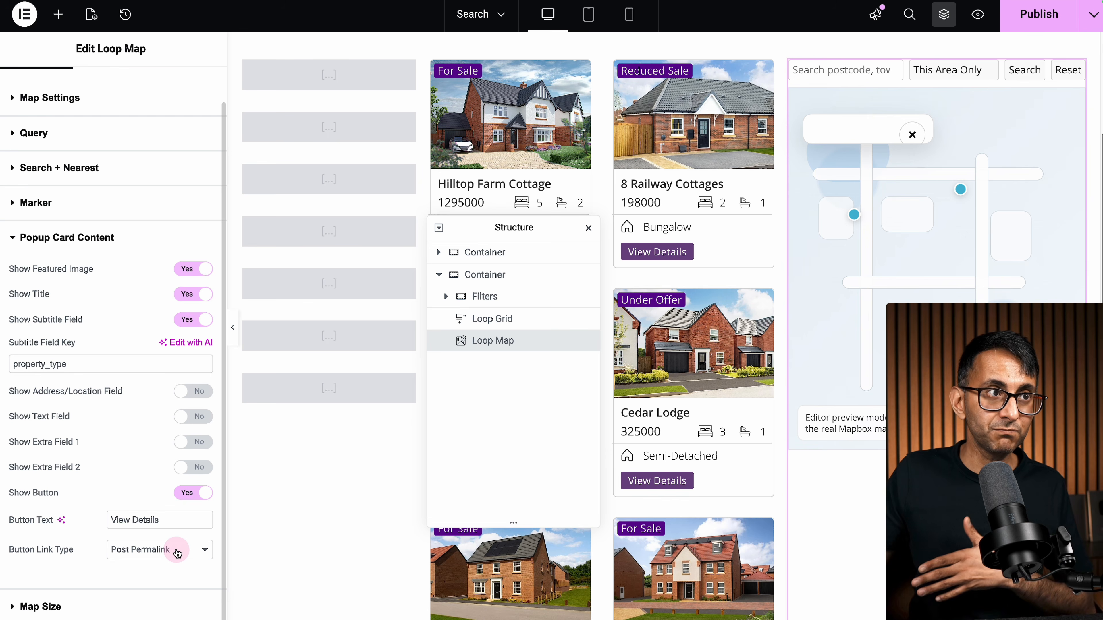
{"action": "left_click", "coordinate": [125, 605]}
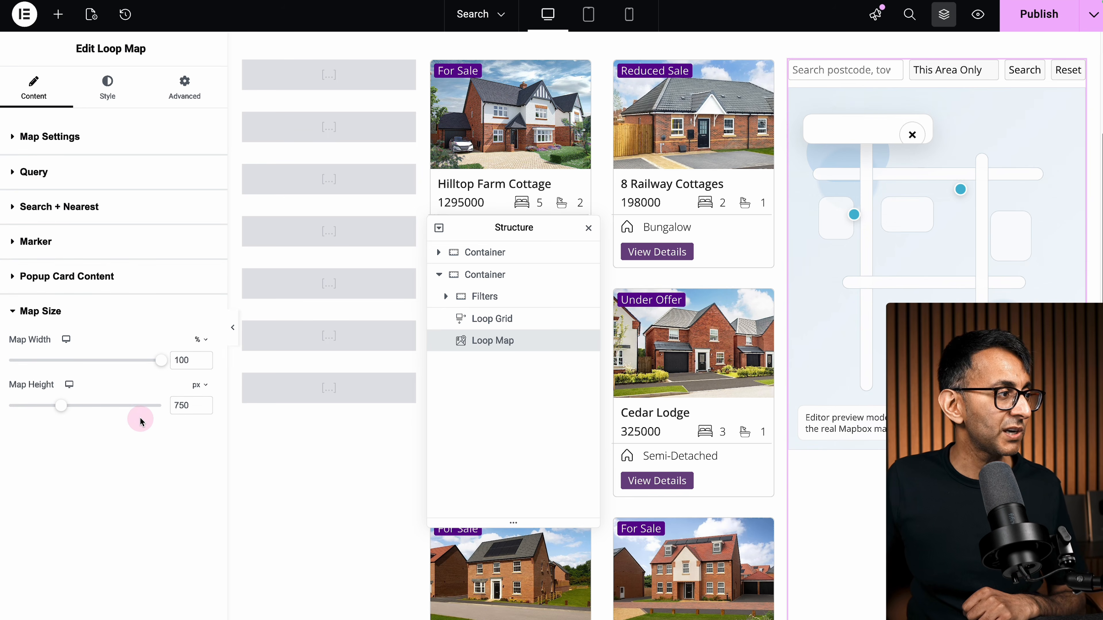
{"action": "left_click", "coordinate": [69, 387]}
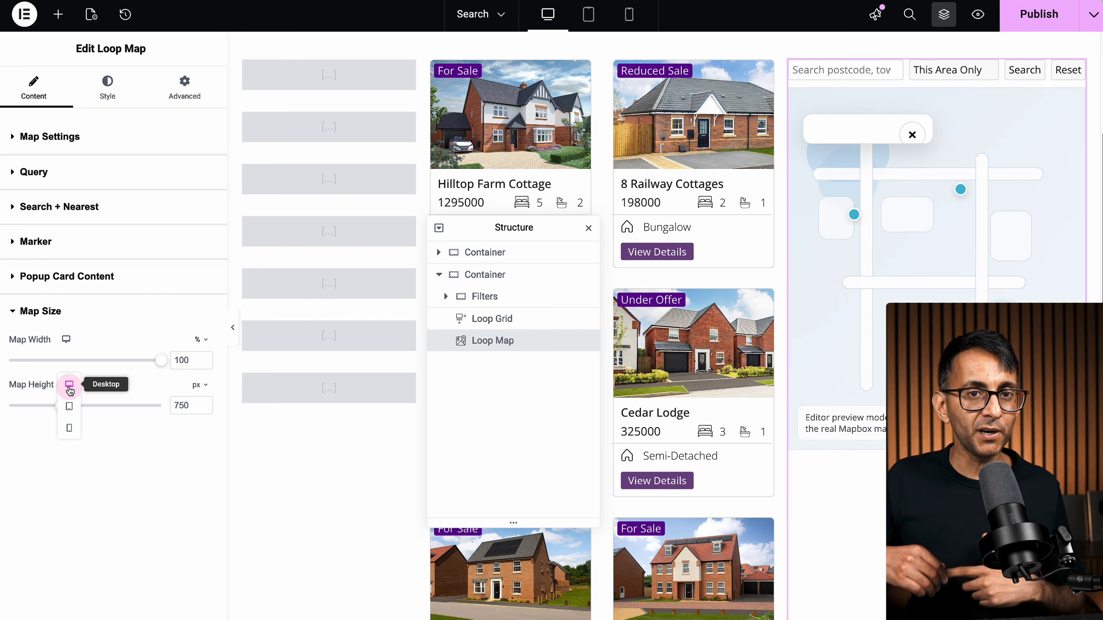
{"action": "left_click", "coordinate": [105, 96]}
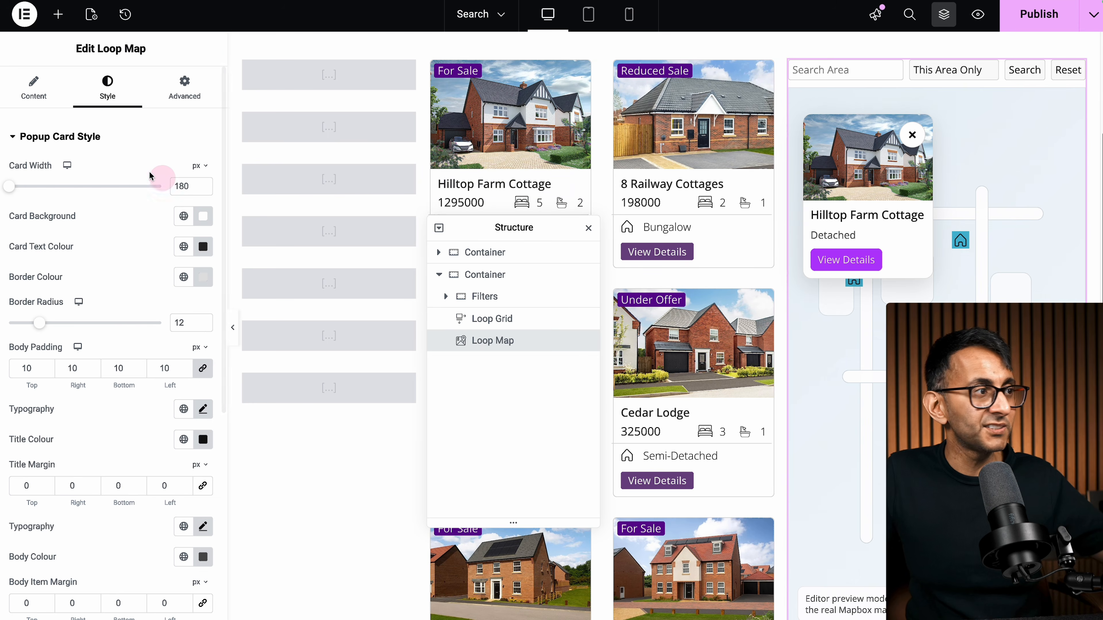
Step: Set the popup Card Width to 180 px
{"action": "left_click_drag", "start_coordinate": [150, 175], "coordinate": [31, 188]}
{"action": "left_click", "coordinate": [180, 186]}
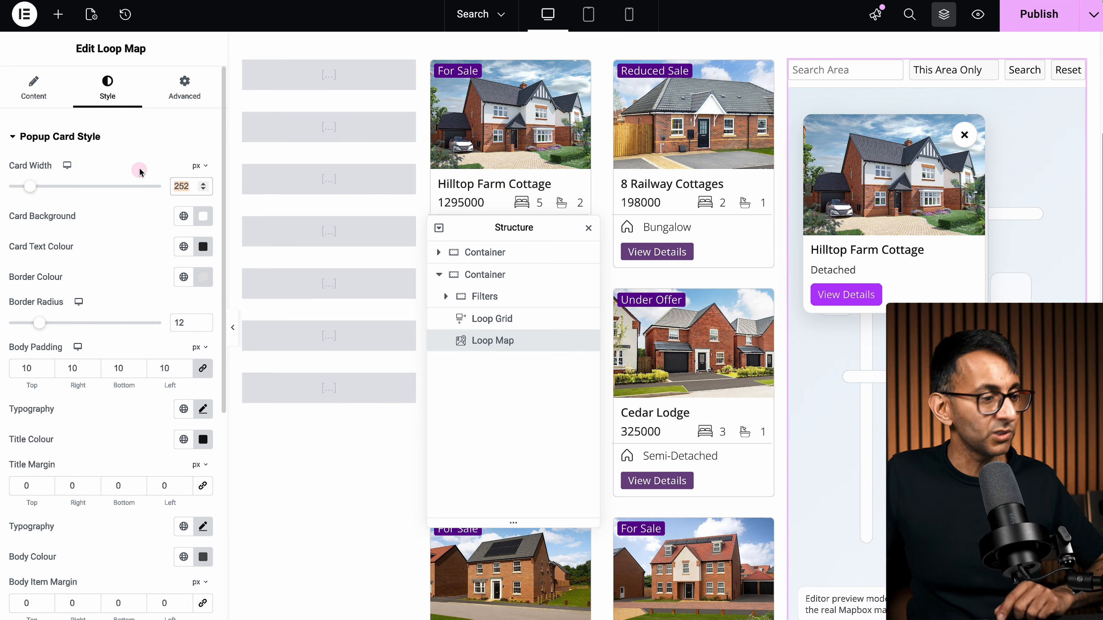
{"action": "type", "text": "180"}
{"action": "scroll", "coordinate": [87, 282], "scroll_direction": "down", "scroll_amount": 3}
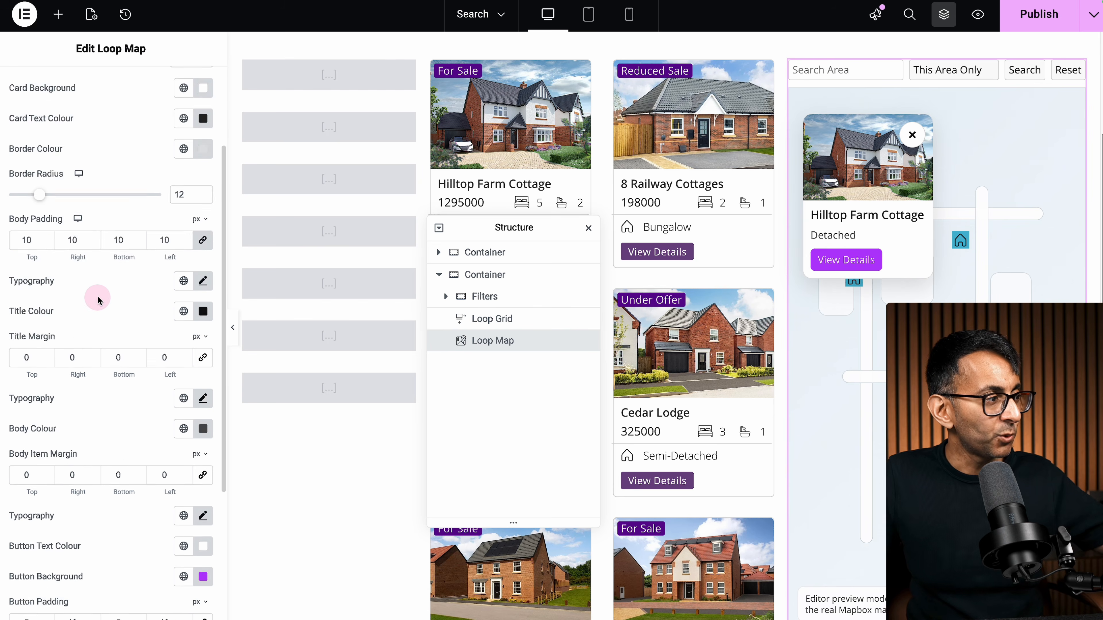
{"action": "scroll", "coordinate": [100, 300], "scroll_direction": "up", "scroll_amount": 3}
Step: Collapse Popup Card Style and briefly expand and collapse Search Controls styling
{"action": "left_click", "coordinate": [15, 135]}
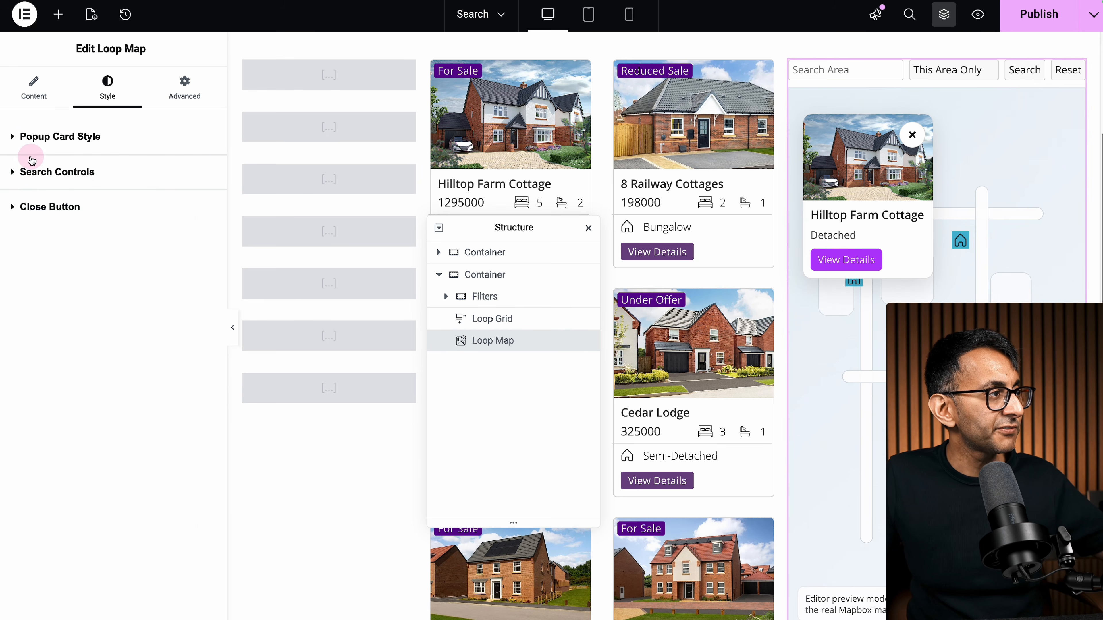
{"action": "left_click", "coordinate": [31, 161]}
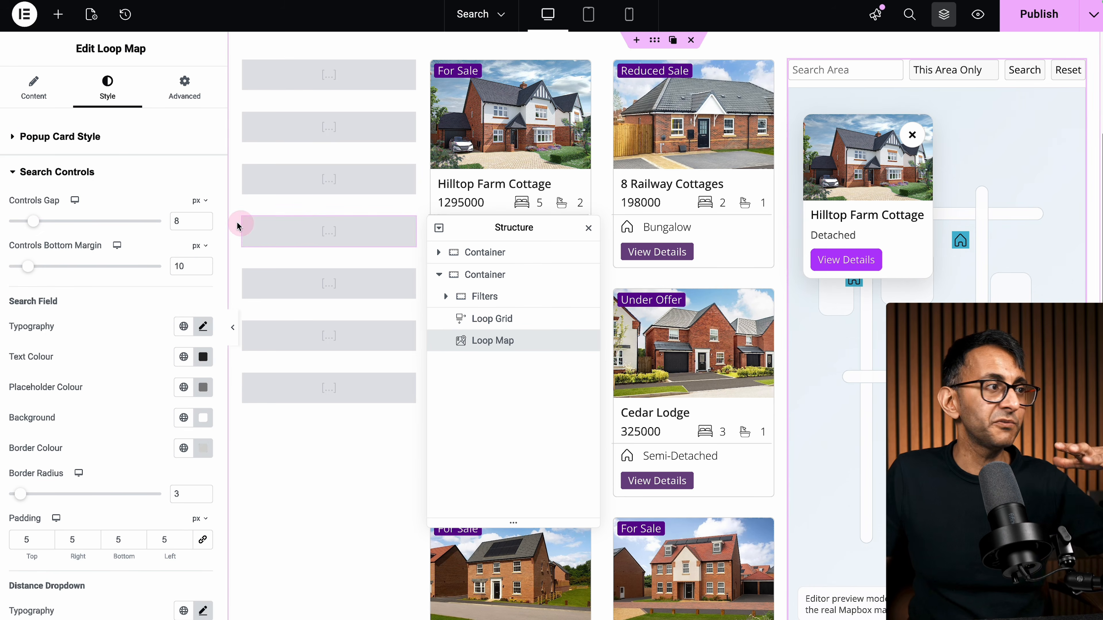
{"action": "left_click", "coordinate": [12, 173]}
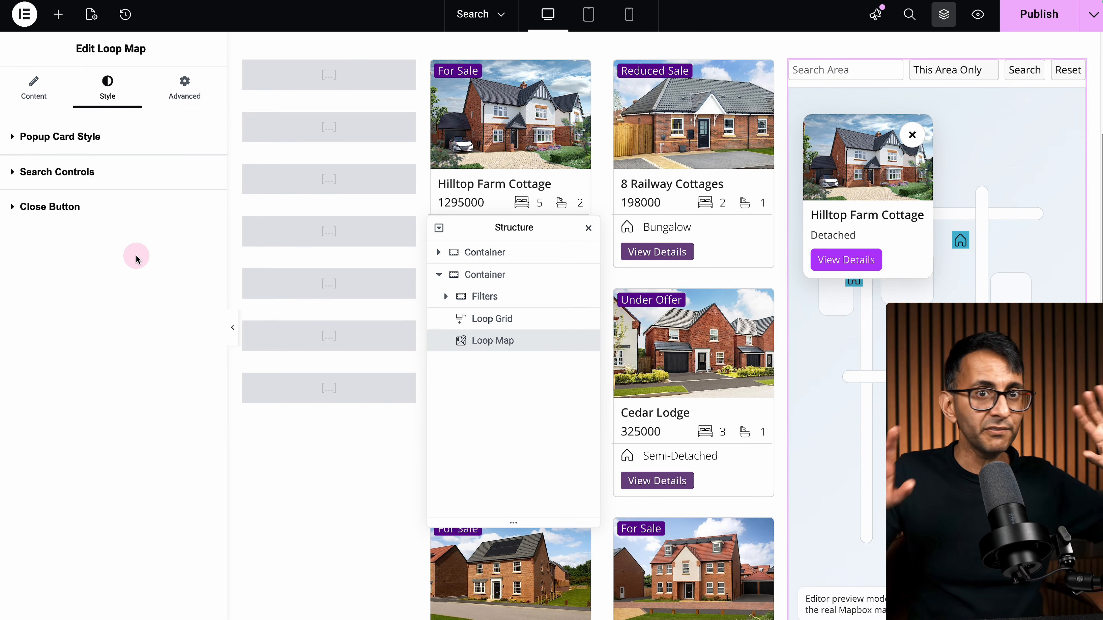
{"action": "left_click", "coordinate": [89, 208]}
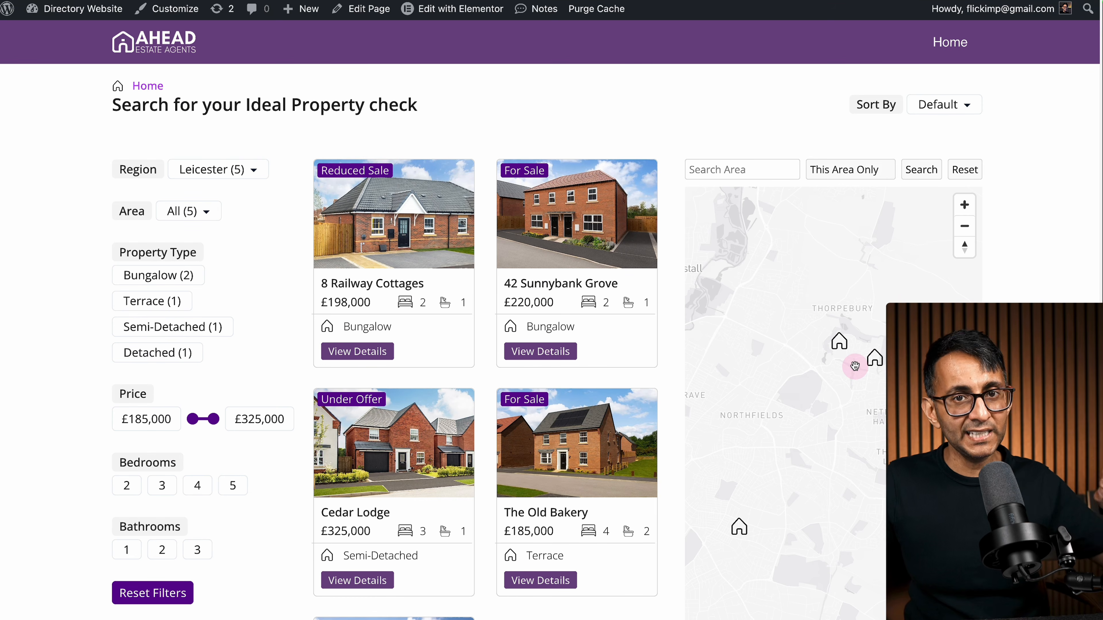
{"action": "scroll", "coordinate": [855, 367], "scroll_direction": "down", "scroll_amount": 2}
{"action": "left_click", "coordinate": [841, 348]}
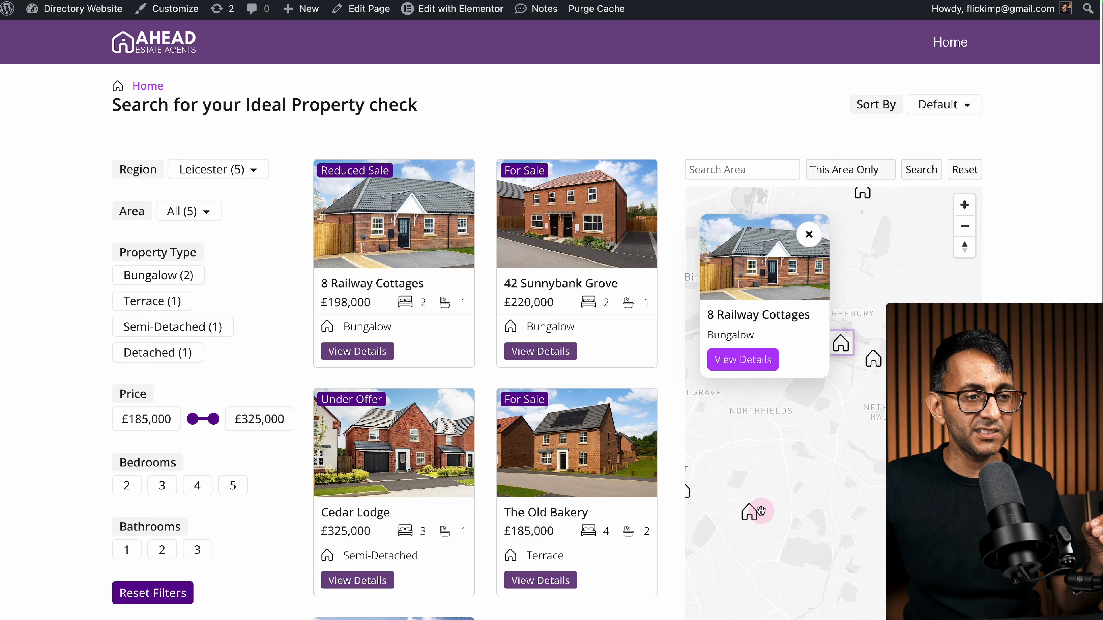
{"action": "left_click", "coordinate": [750, 514]}
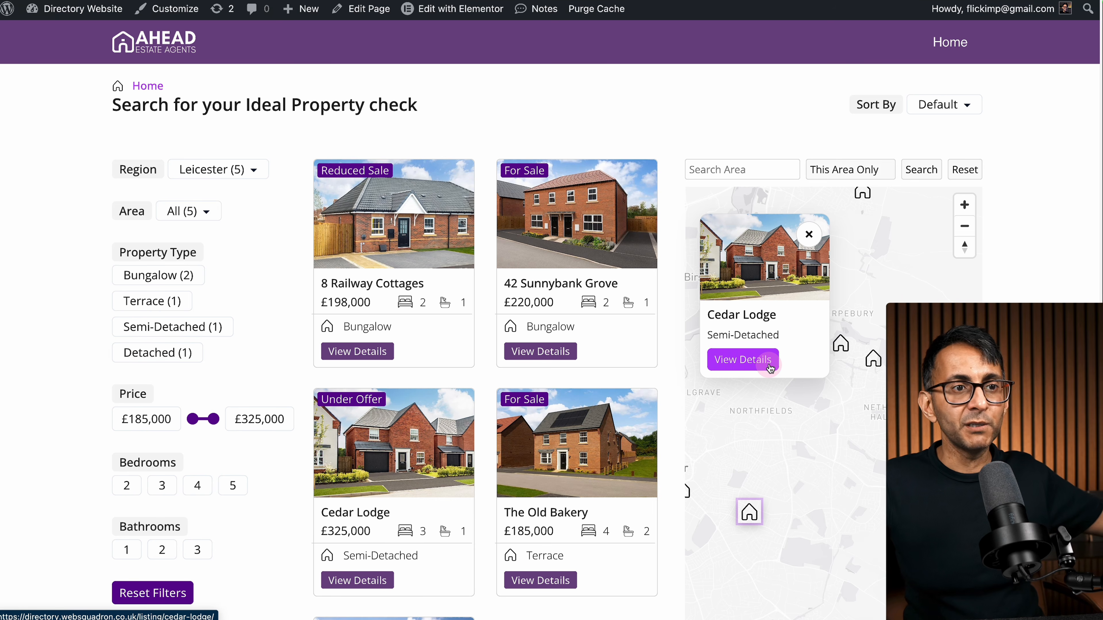
{"action": "left_click", "coordinate": [811, 236]}
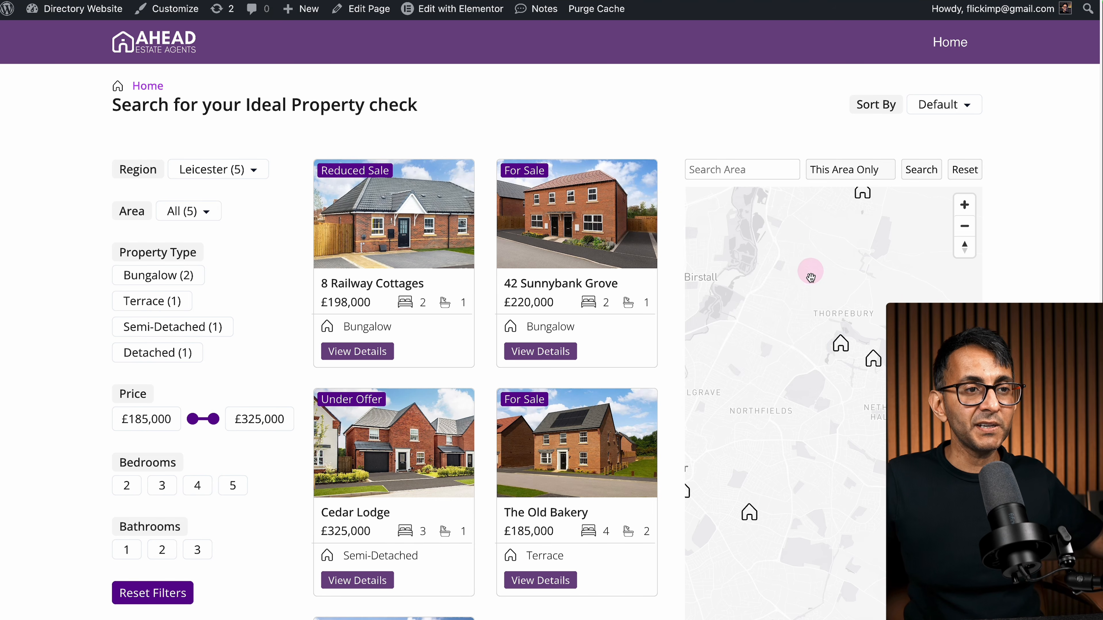
{"action": "left_click", "coordinate": [840, 344]}
{"action": "left_click", "coordinate": [885, 286]}
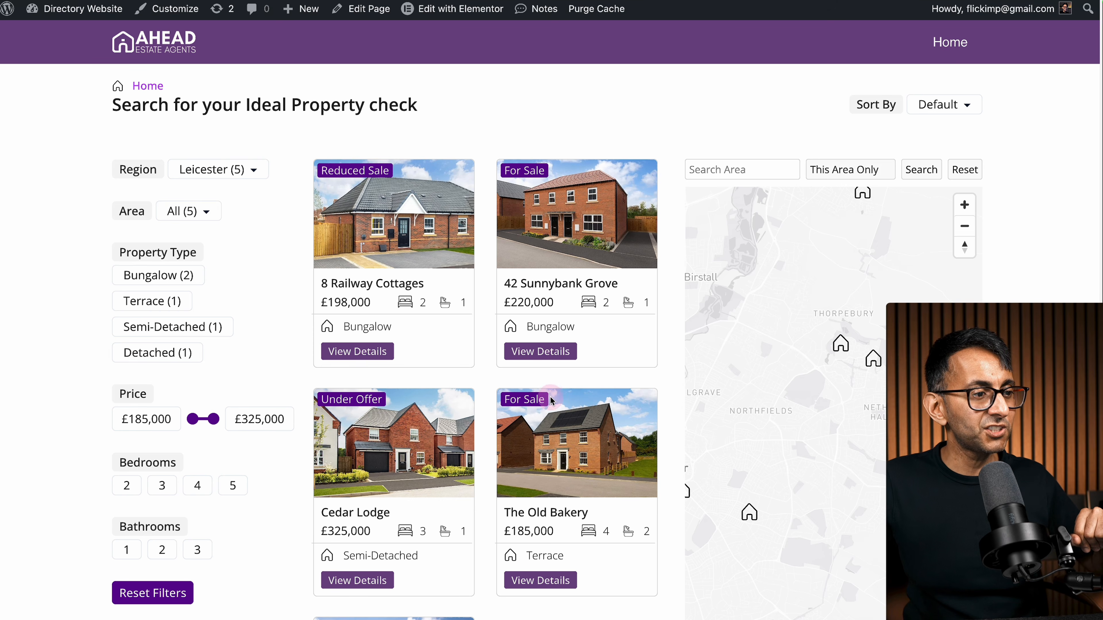
{"action": "scroll", "coordinate": [549, 397], "scroll_direction": "down", "scroll_amount": 5}
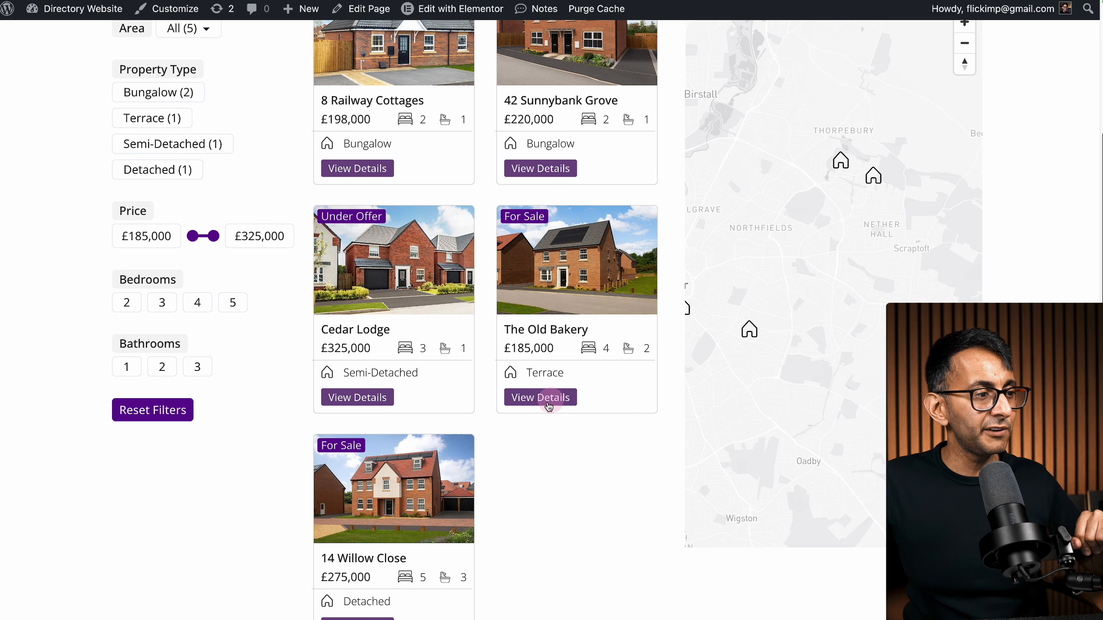
{"action": "left_click", "coordinate": [408, 485]}
{"action": "scroll", "coordinate": [394, 564], "scroll_direction": "down", "scroll_amount": 1}
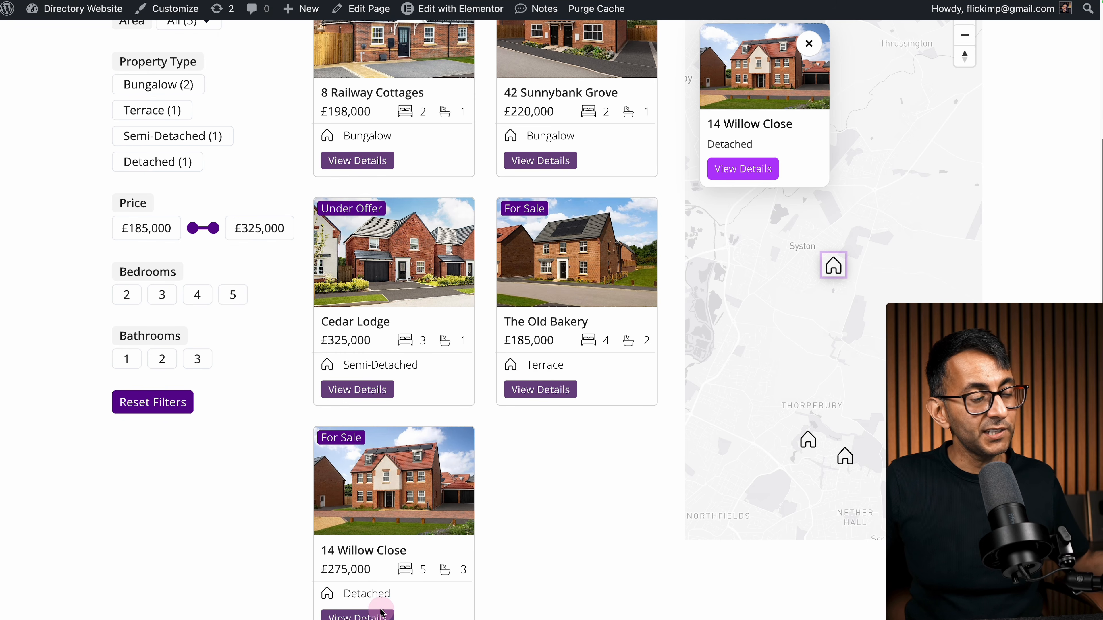
{"action": "scroll", "coordinate": [378, 606], "scroll_direction": "down", "scroll_amount": 1}
{"action": "scroll", "coordinate": [598, 505], "scroll_direction": "up", "scroll_amount": 5}
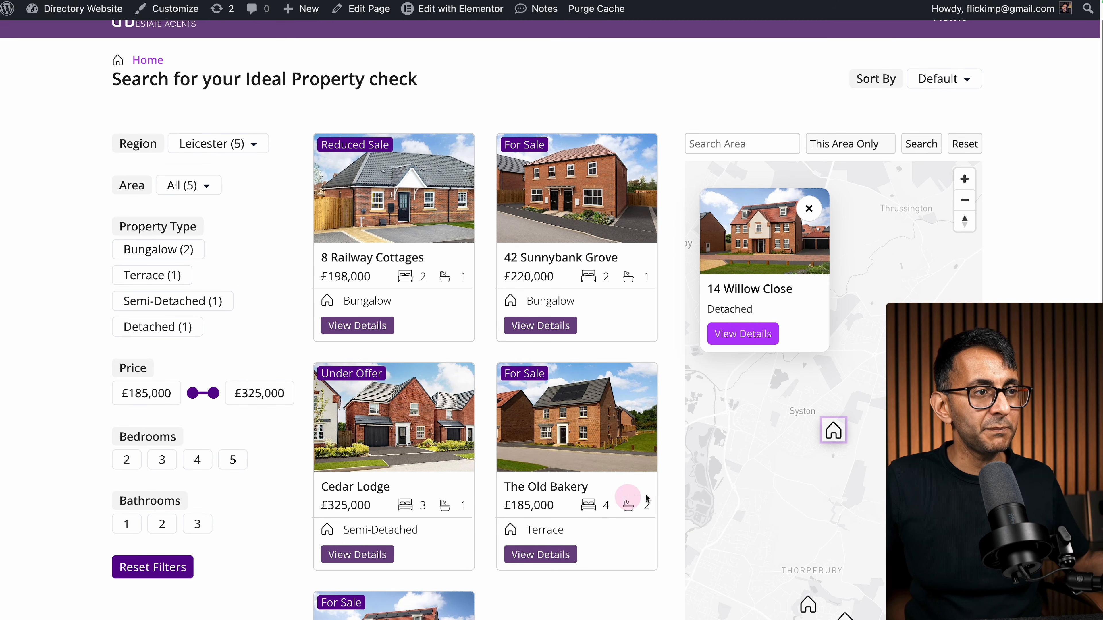